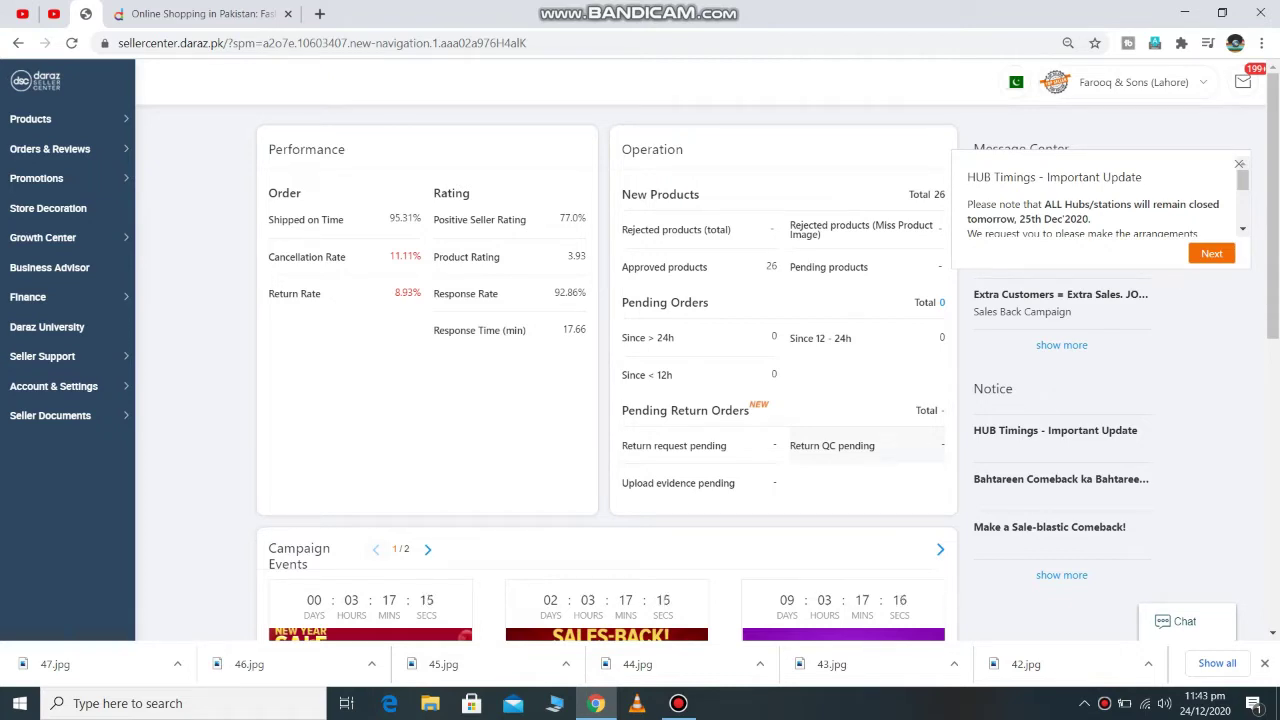
# - Review the Campaign Events on the seller dashboard and open the Sales-Back campaign's details
pyautogui.scroll(-3, 606, 400)
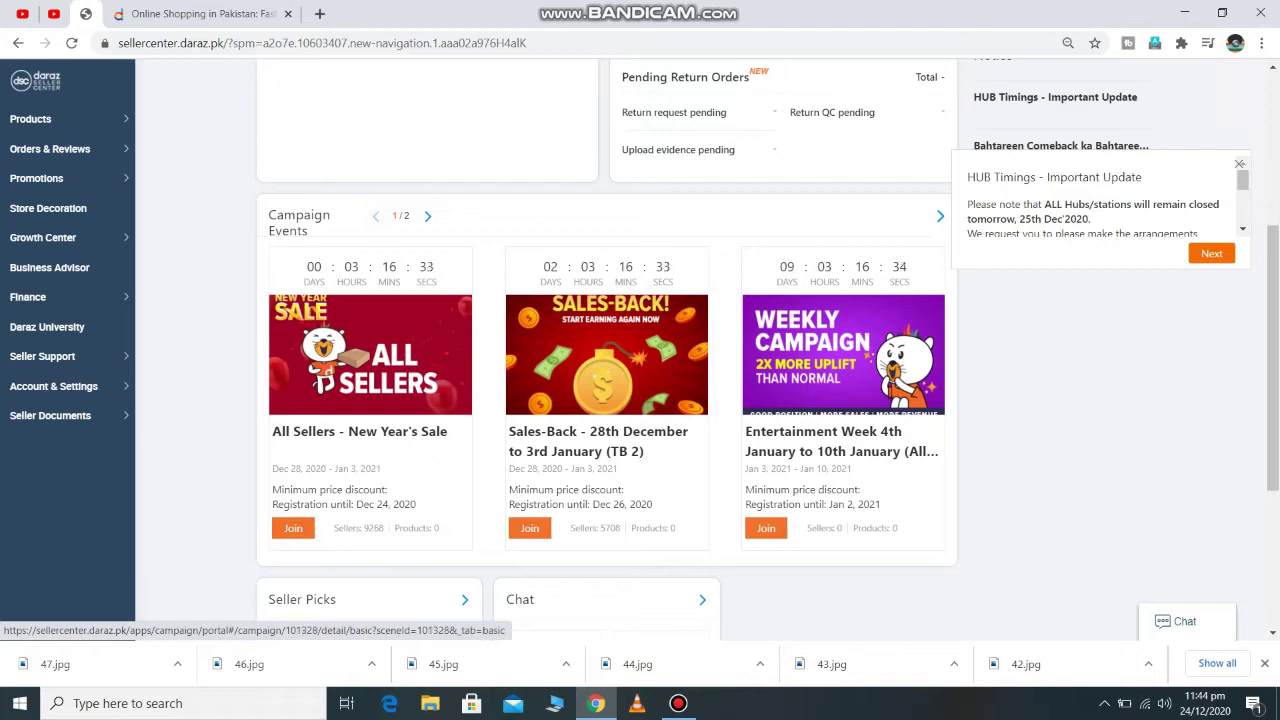
pyautogui.click(1239, 164)
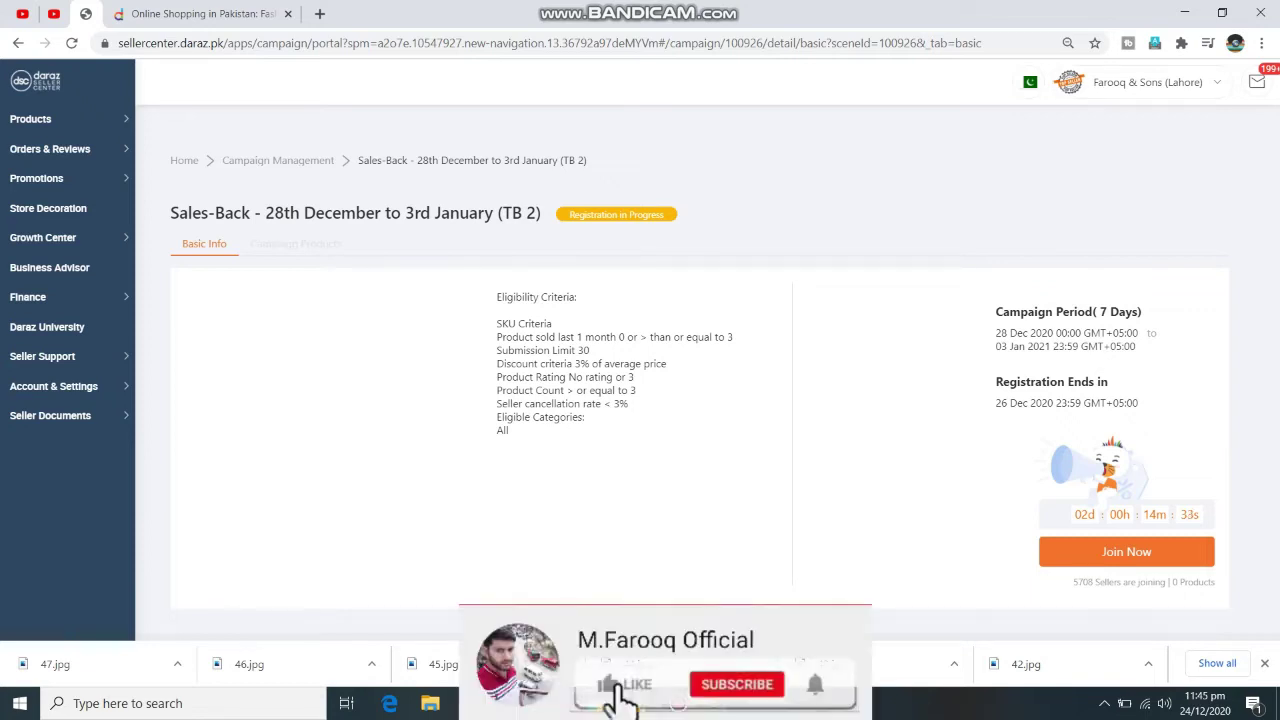
# - Return to the seller dashboard and close the FBD announcement and the HUB Timings notice
pyautogui.press('F5')
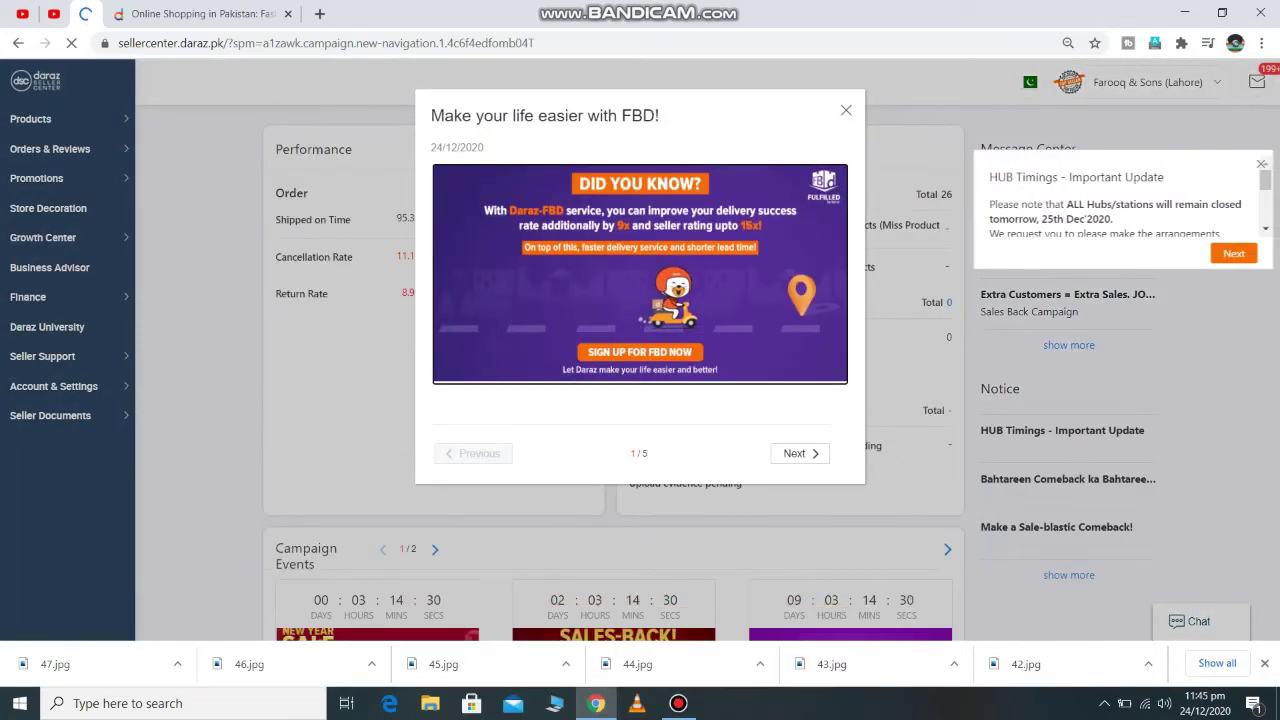
pyautogui.press('Escape')
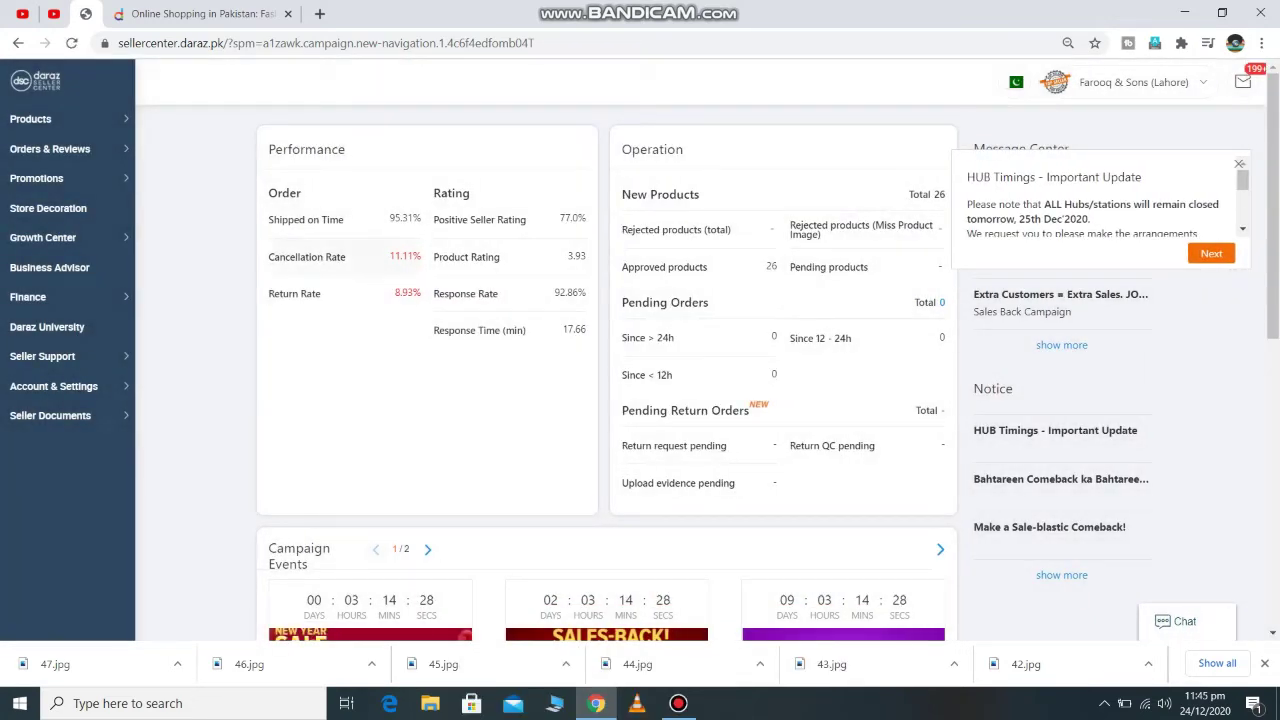
pyautogui.moveTo(499, 257); pyautogui.dragTo(347, 257)
pyautogui.moveTo(344, 293)
pyautogui.click(1238, 163)
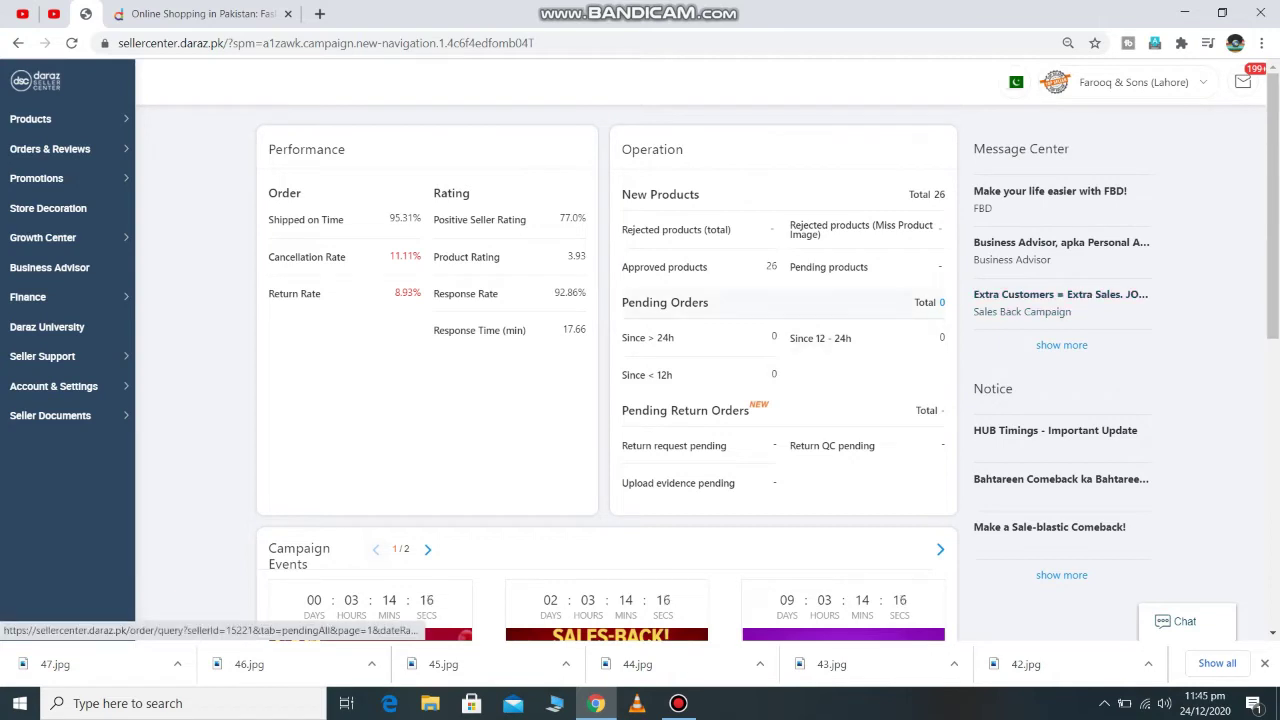
pyautogui.click(783, 302)
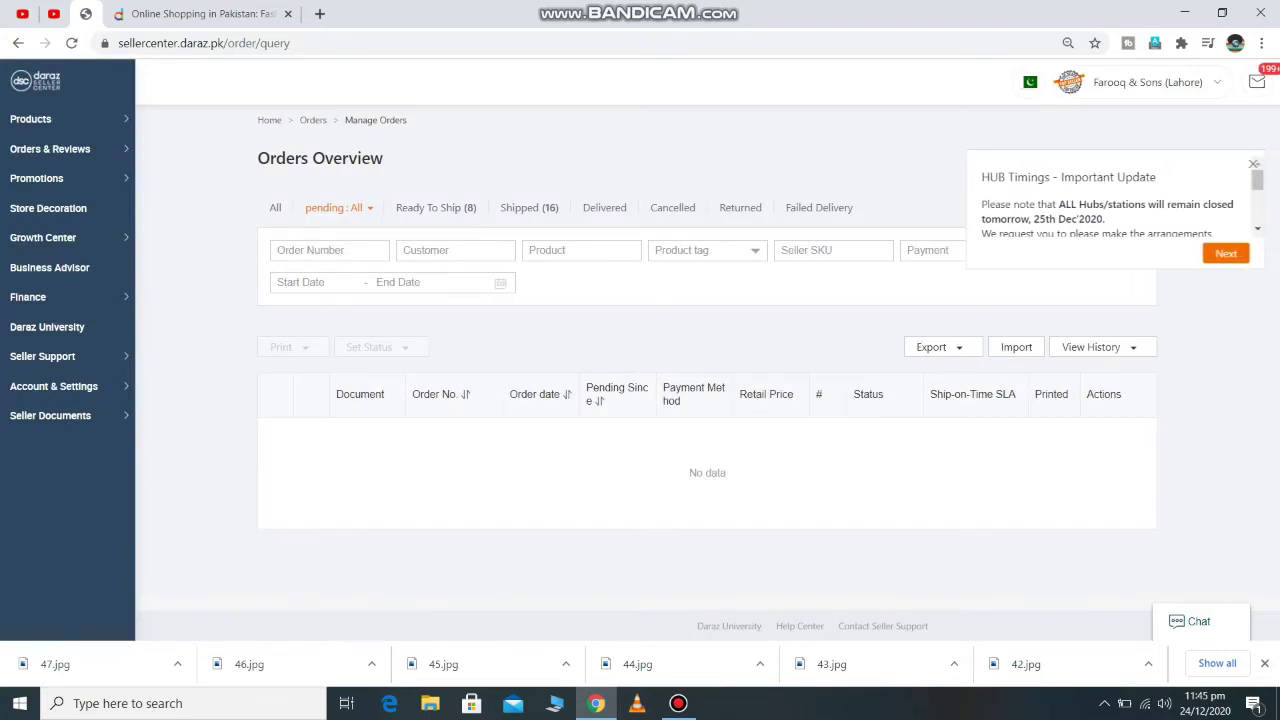
pyautogui.click(35, 81)
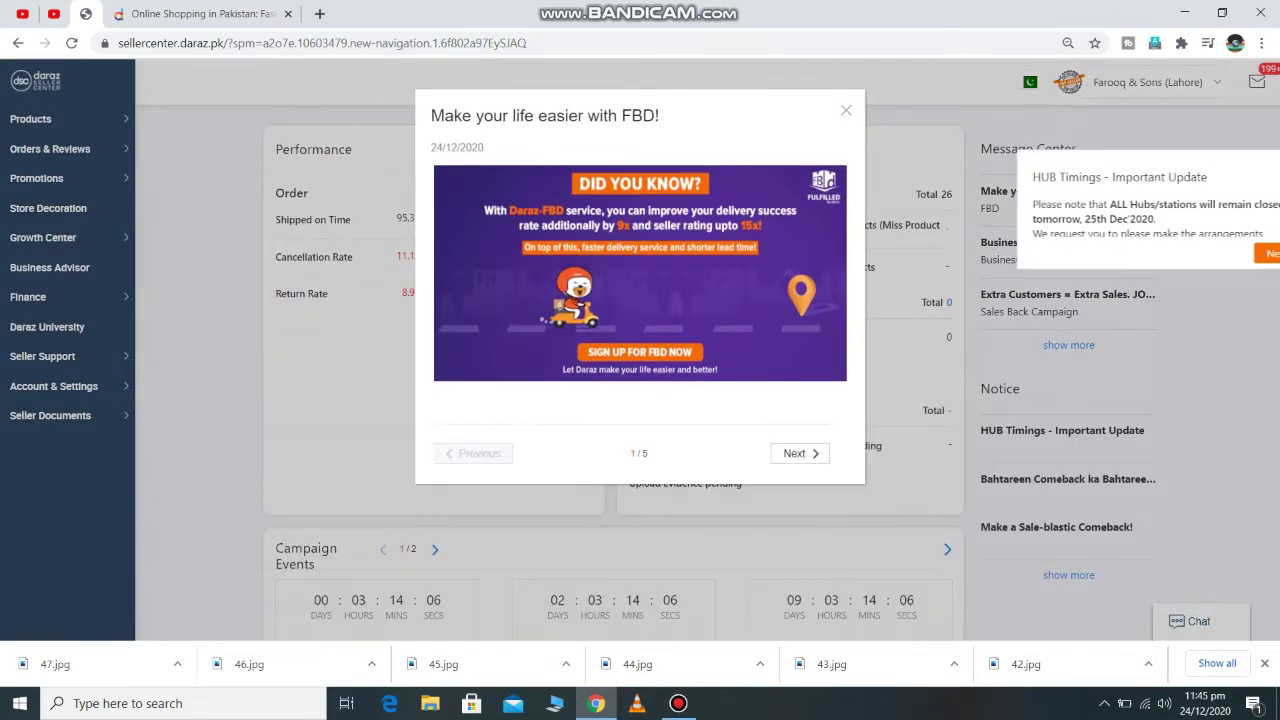
pyautogui.click(845, 110)
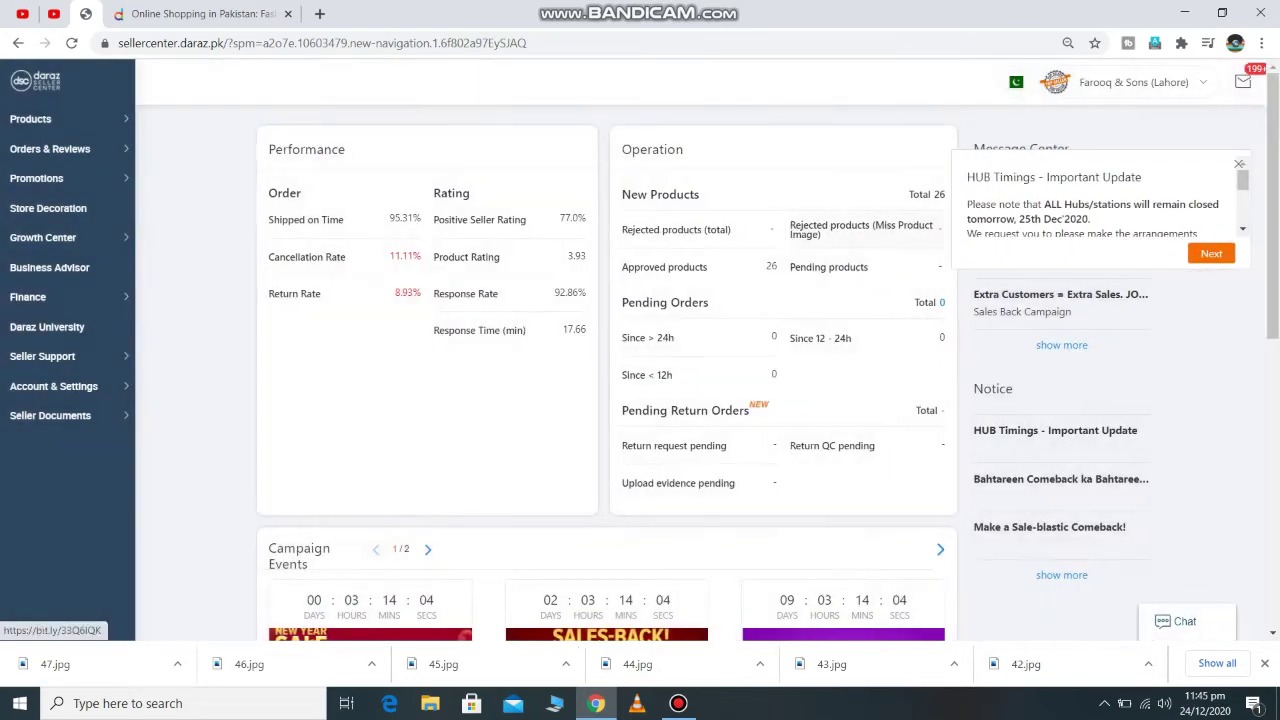
pyautogui.click(1239, 164)
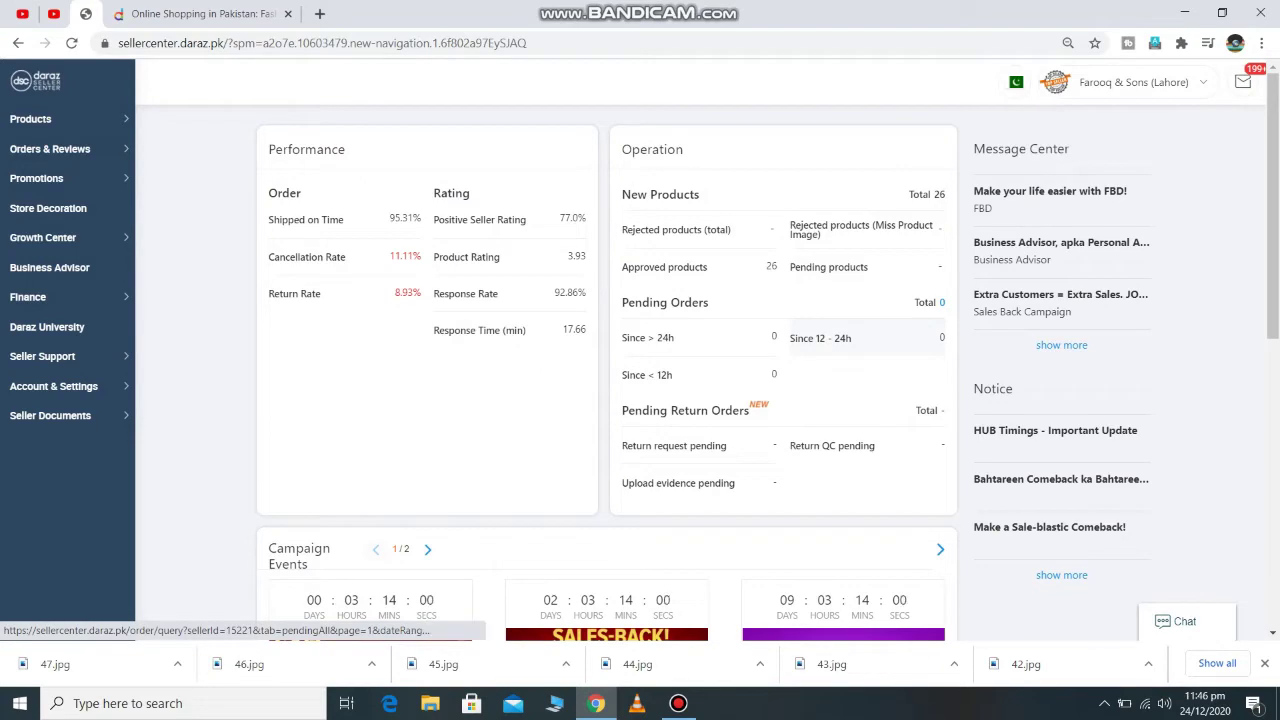
# - Open the Sales-Back - 28th December to 3rd January (TB 2) campaign from the dashboard's Campaign Events
pyautogui.scroll(-2, 860, 338)
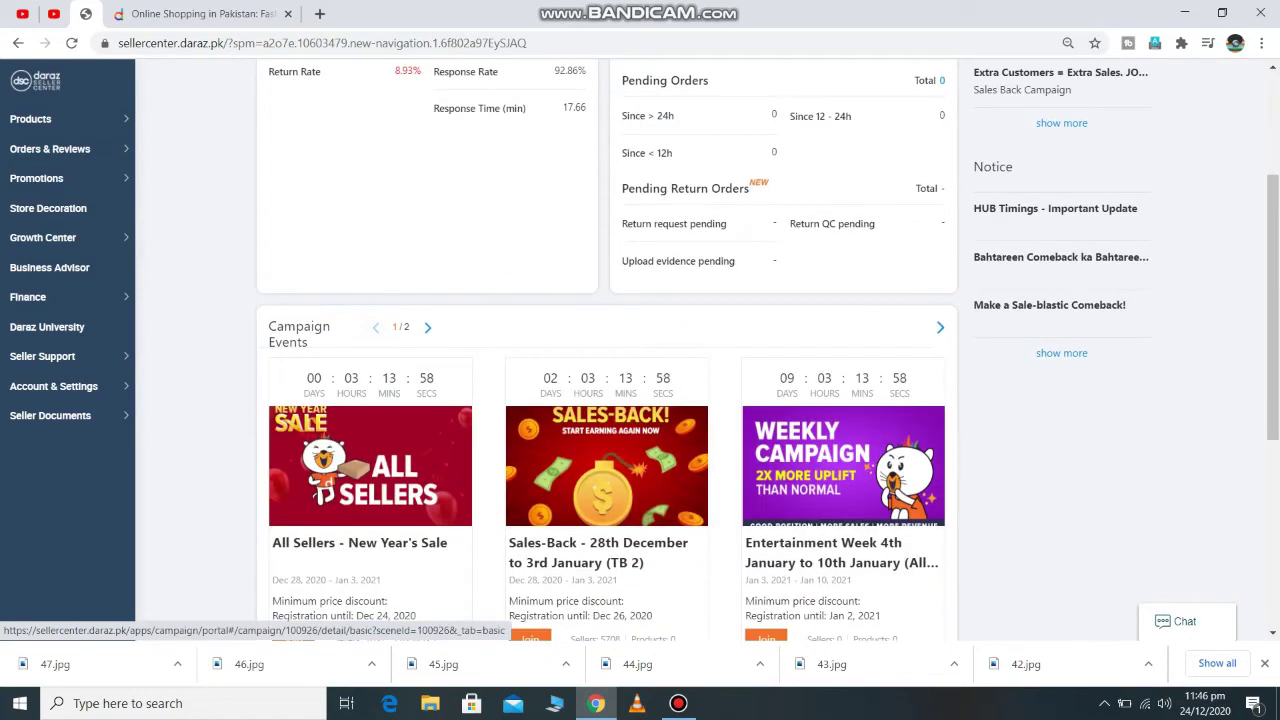
pyautogui.scroll(-2, 766, 416)
pyautogui.click(766, 416)
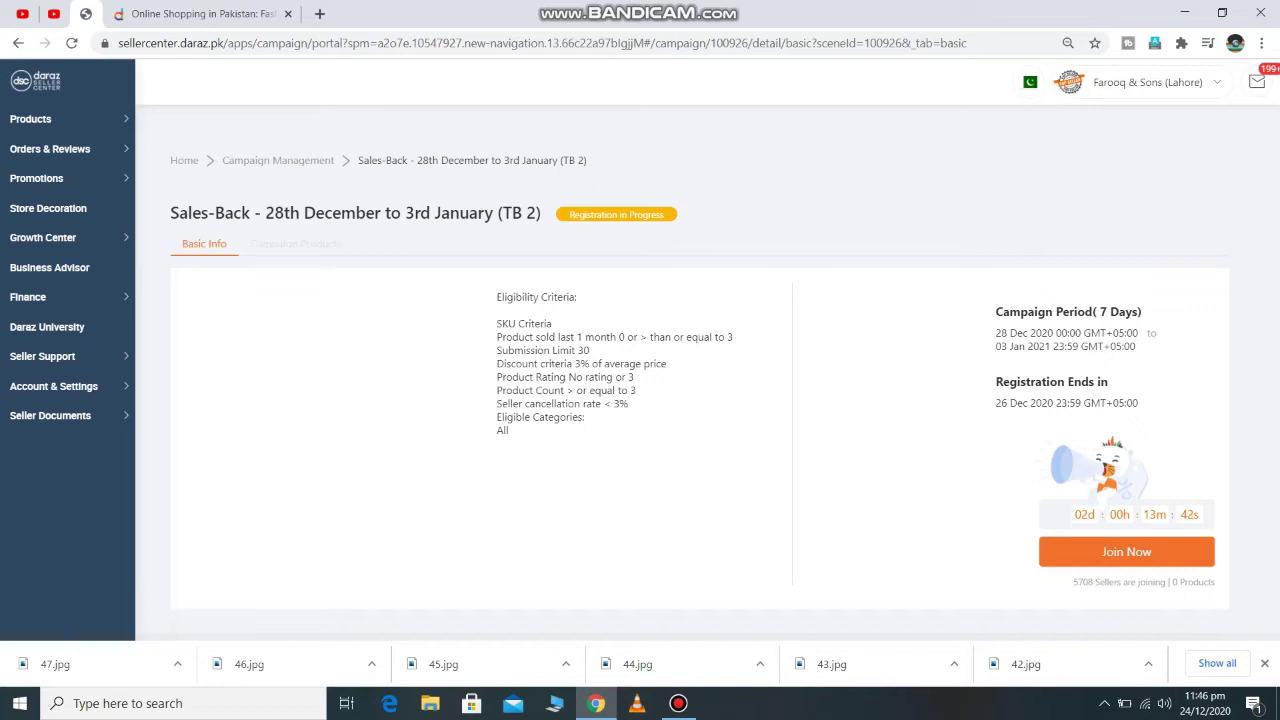
# - Examine the Sales-Back campaign's registration deadline and campaign end date
pyautogui.moveTo(995, 403); pyautogui.dragTo(1031, 403)
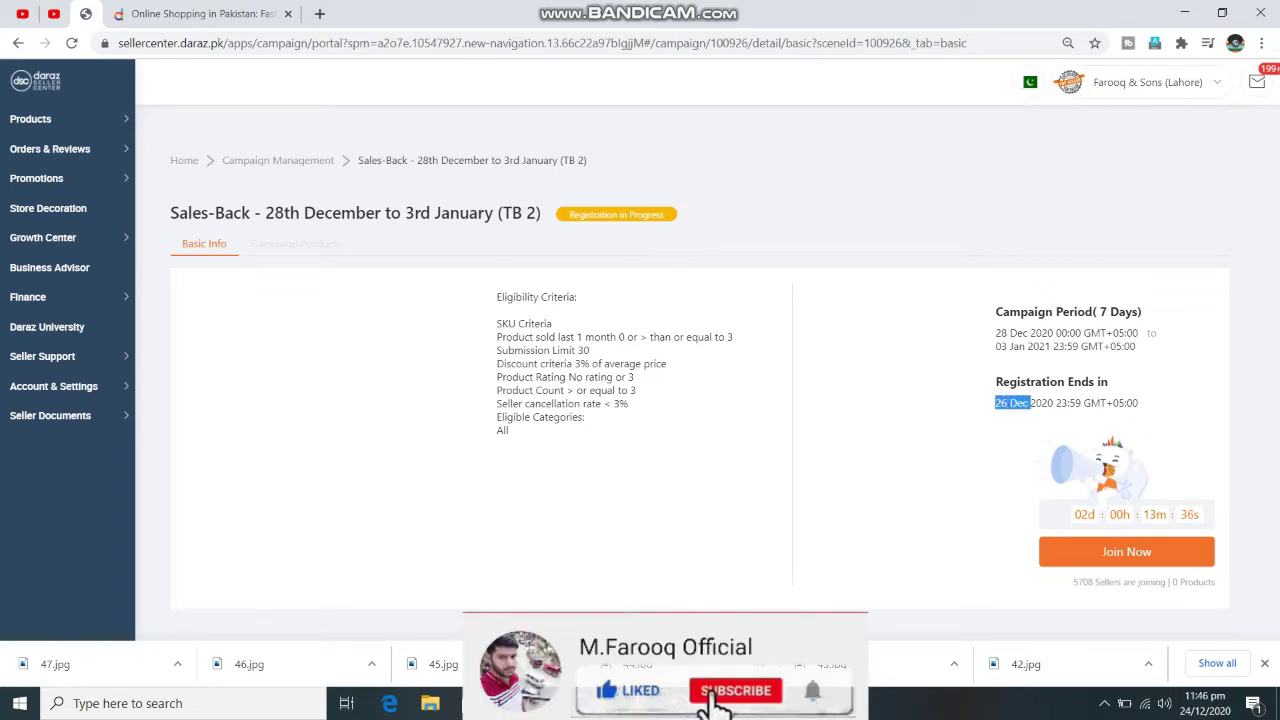
pyautogui.click(1020, 403)
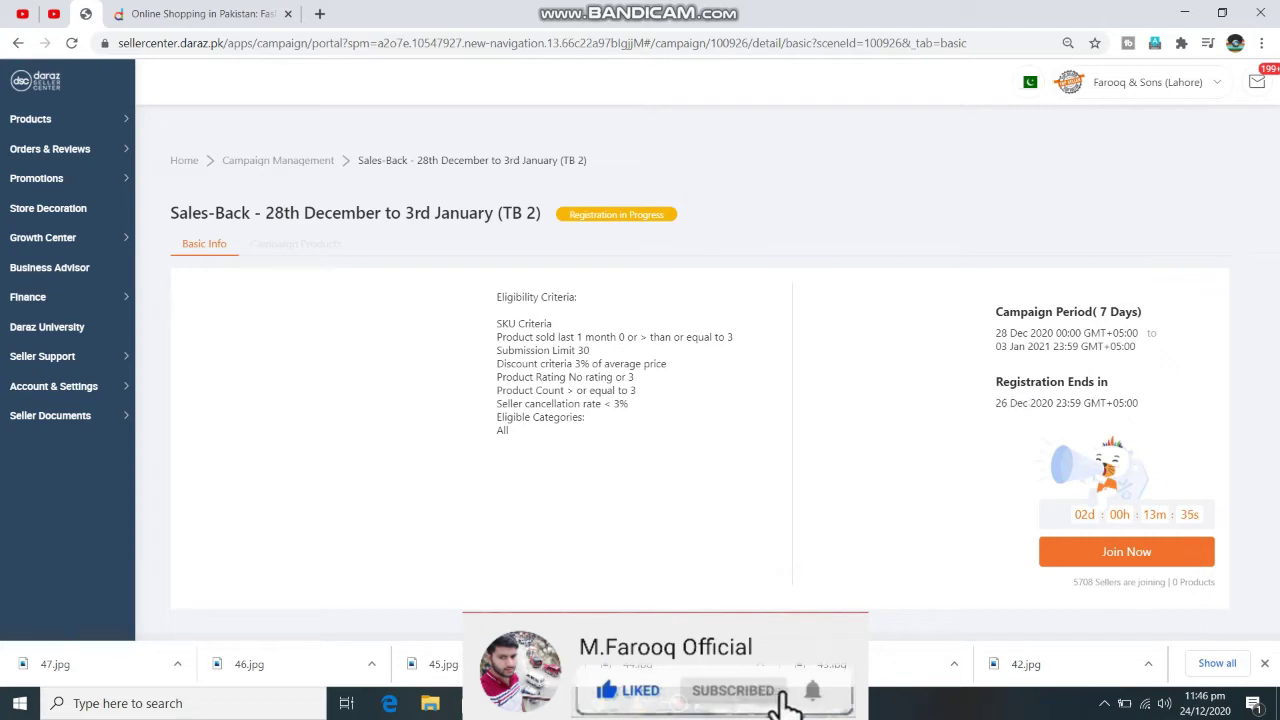
pyautogui.moveTo(995, 403); pyautogui.dragTo(1138, 403)
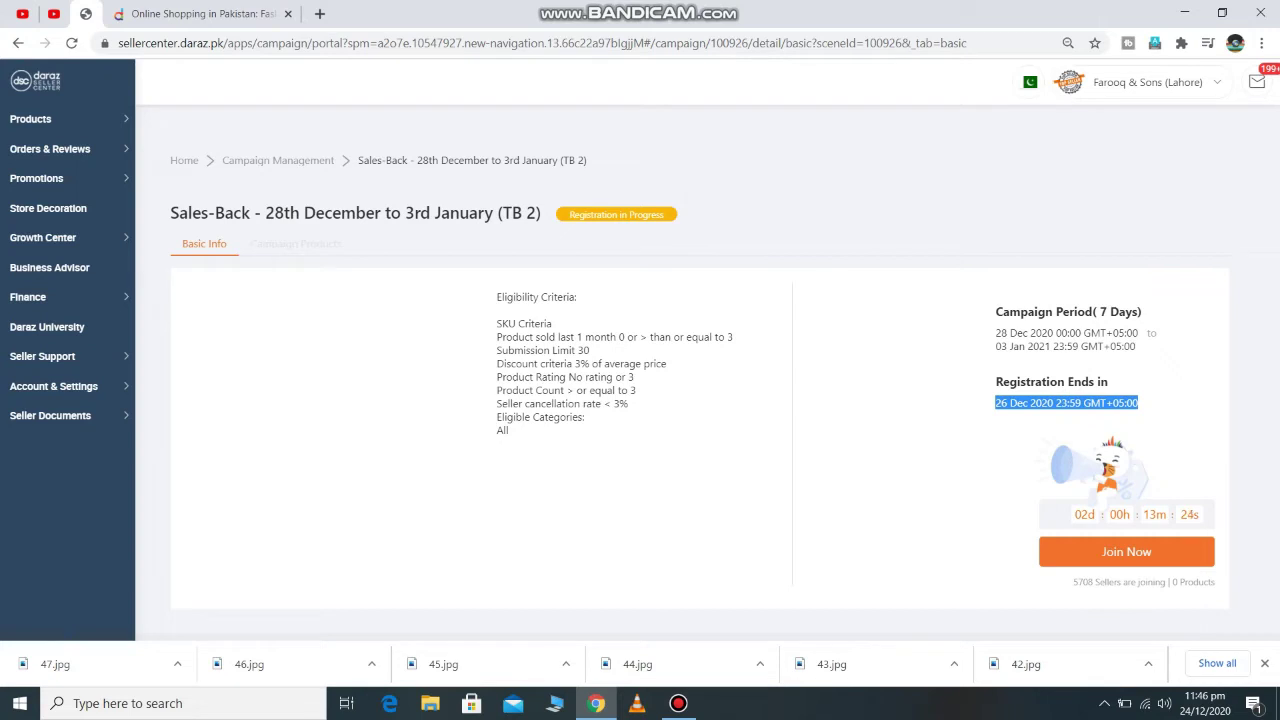
pyautogui.click(1066, 403)
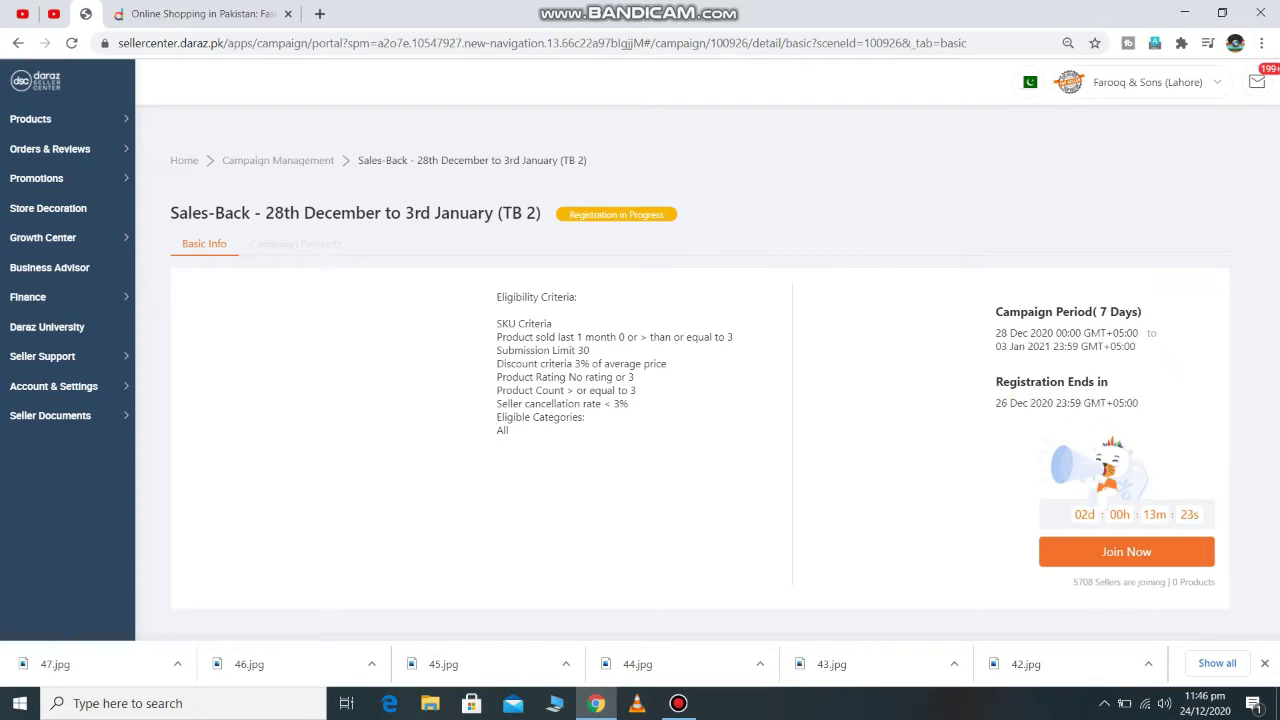
pyautogui.moveTo(996, 346); pyautogui.dragTo(1136, 346)
# - Join the campaign and add the Wireless Headphone Bluetooth S530, the Pack of 50 Simple Multicolor Balloon and the Xiaomi Redmi Note 4 case and glass protector pack
pyautogui.click(1126, 551)
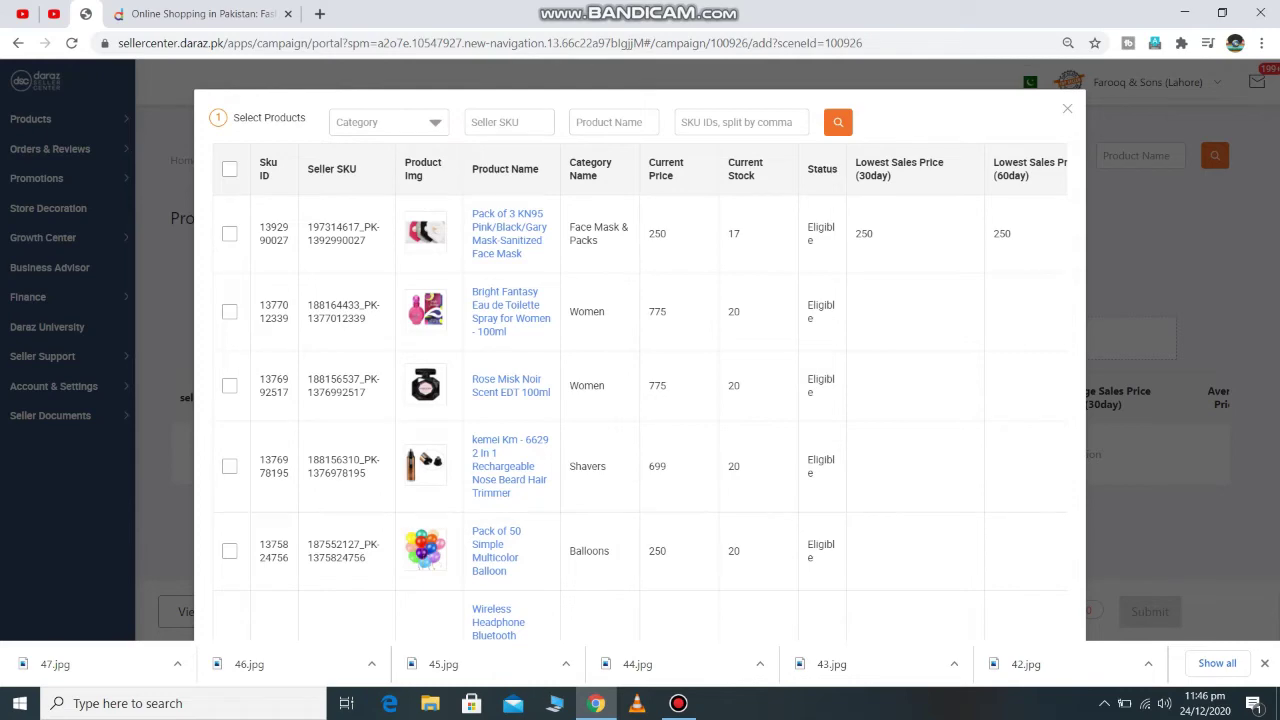
pyautogui.scroll(-3, 425, 450)
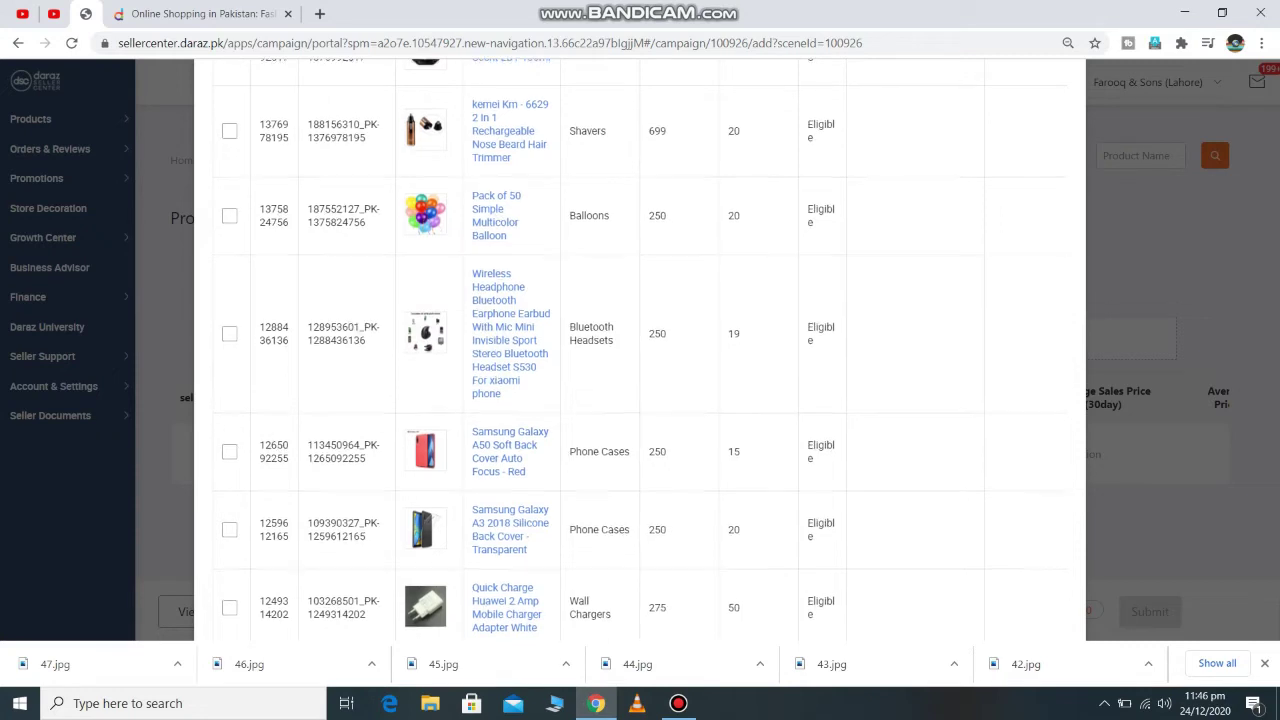
pyautogui.scroll(-1, 640, 350)
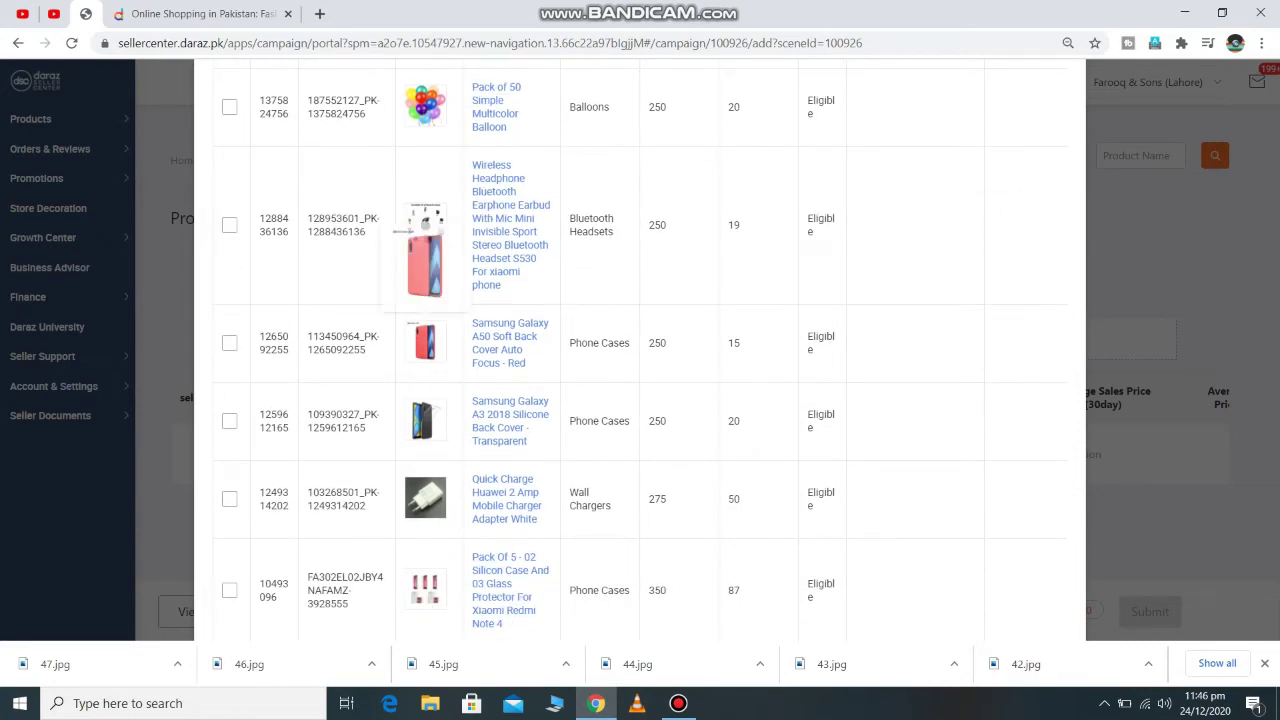
pyautogui.click(229, 225)
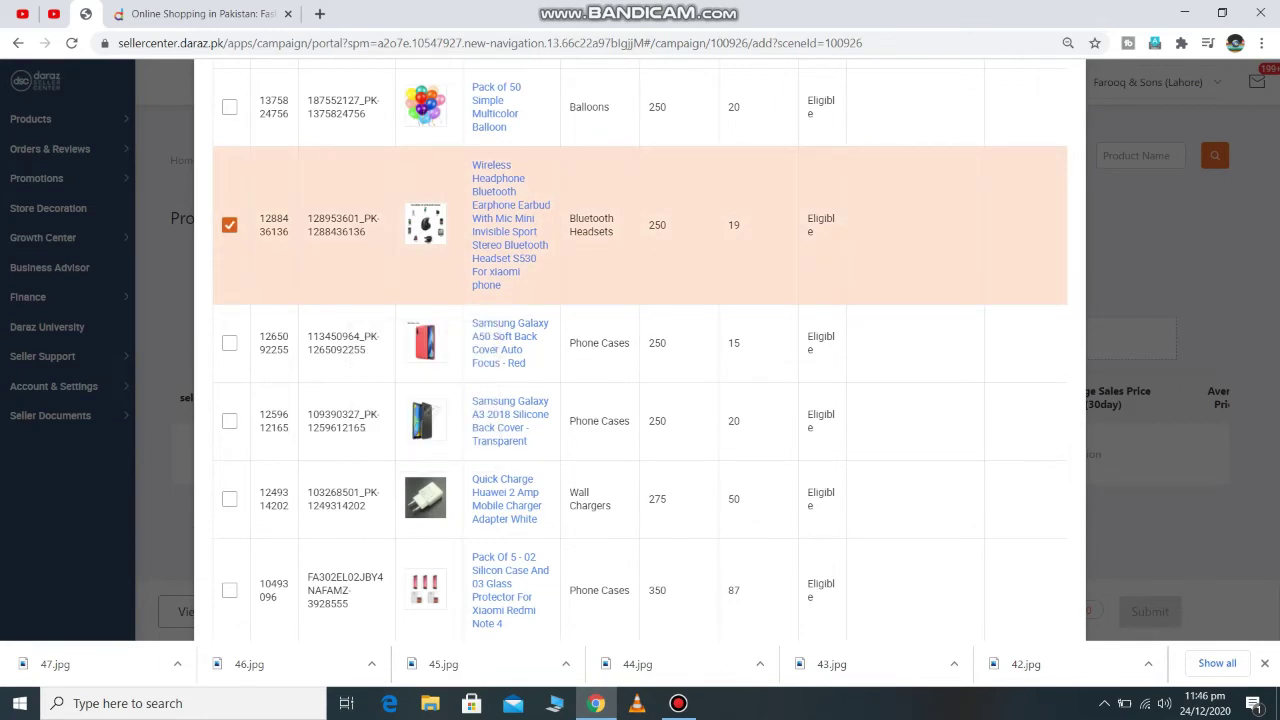
pyautogui.scroll(3, 640, 350)
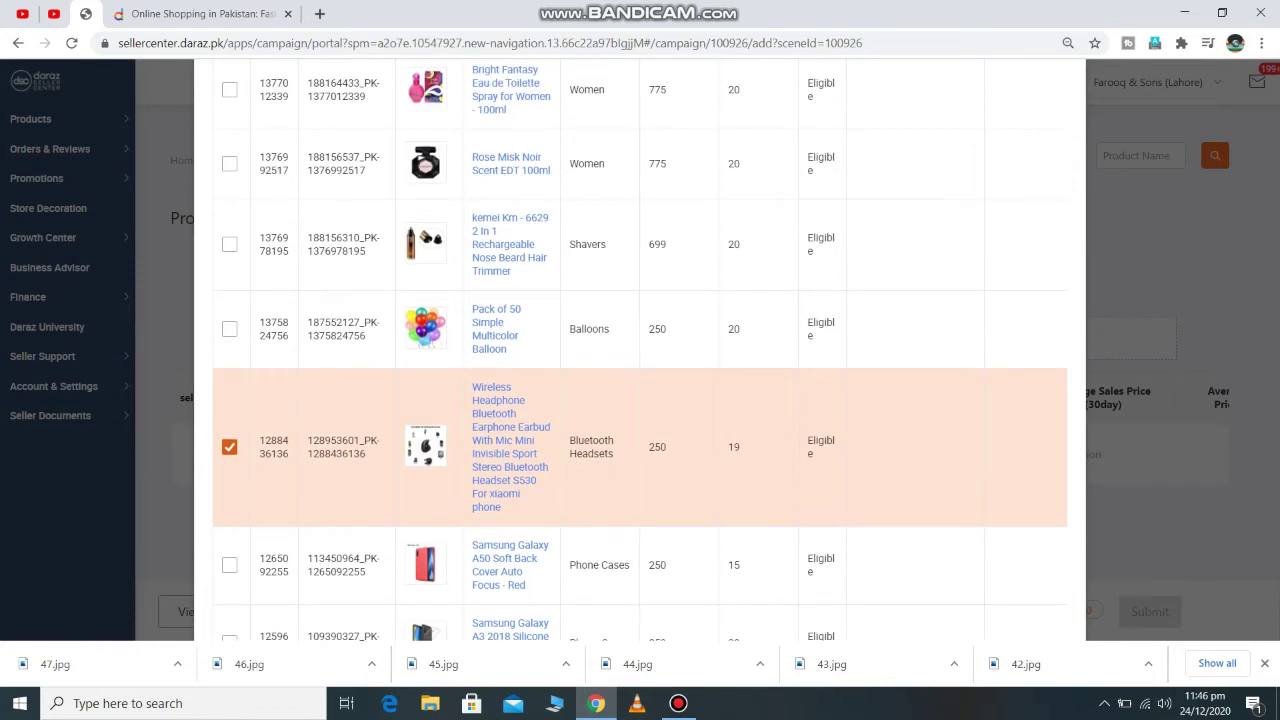
pyautogui.click(229, 328)
pyautogui.scroll(-3, 640, 350)
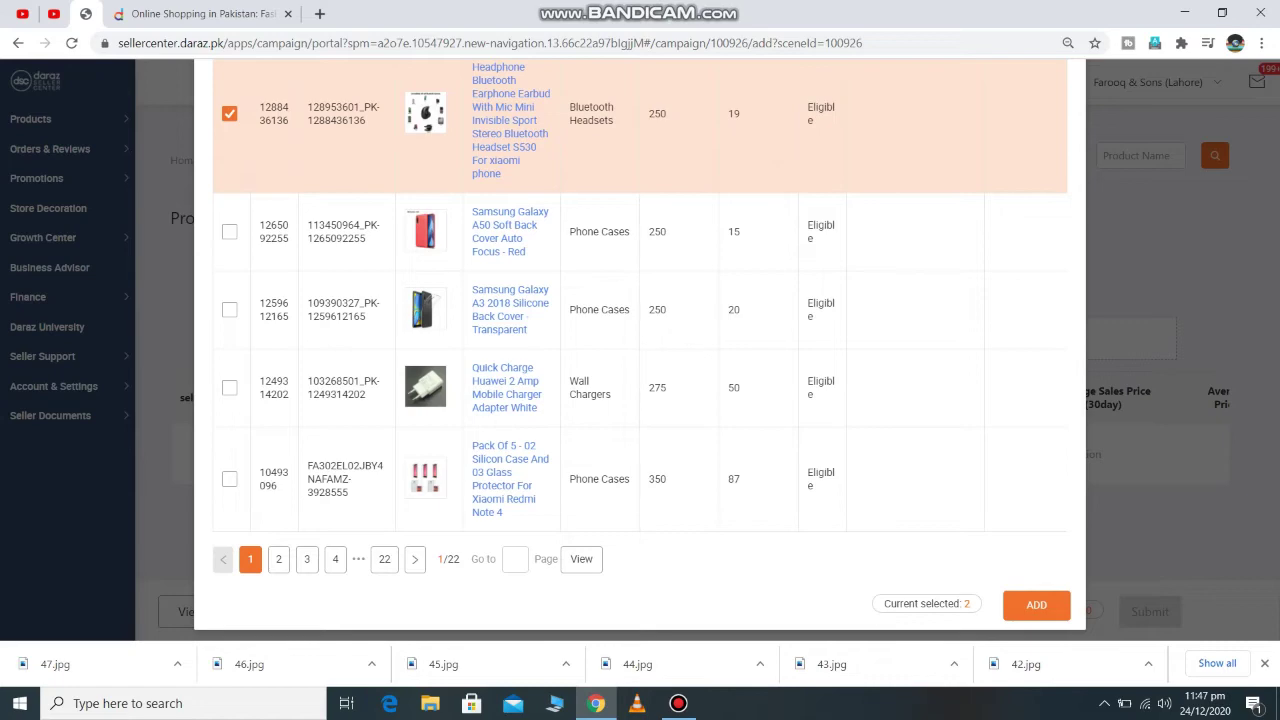
pyautogui.click(229, 479)
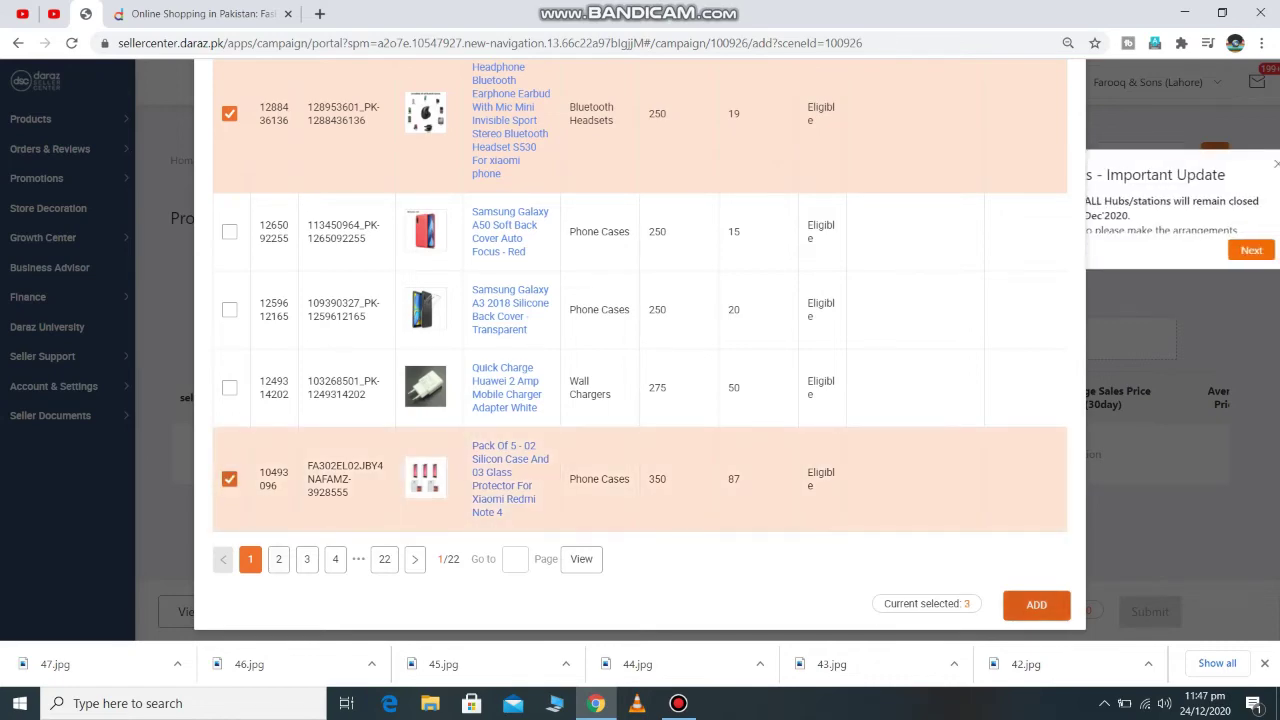
pyautogui.click(1036, 605)
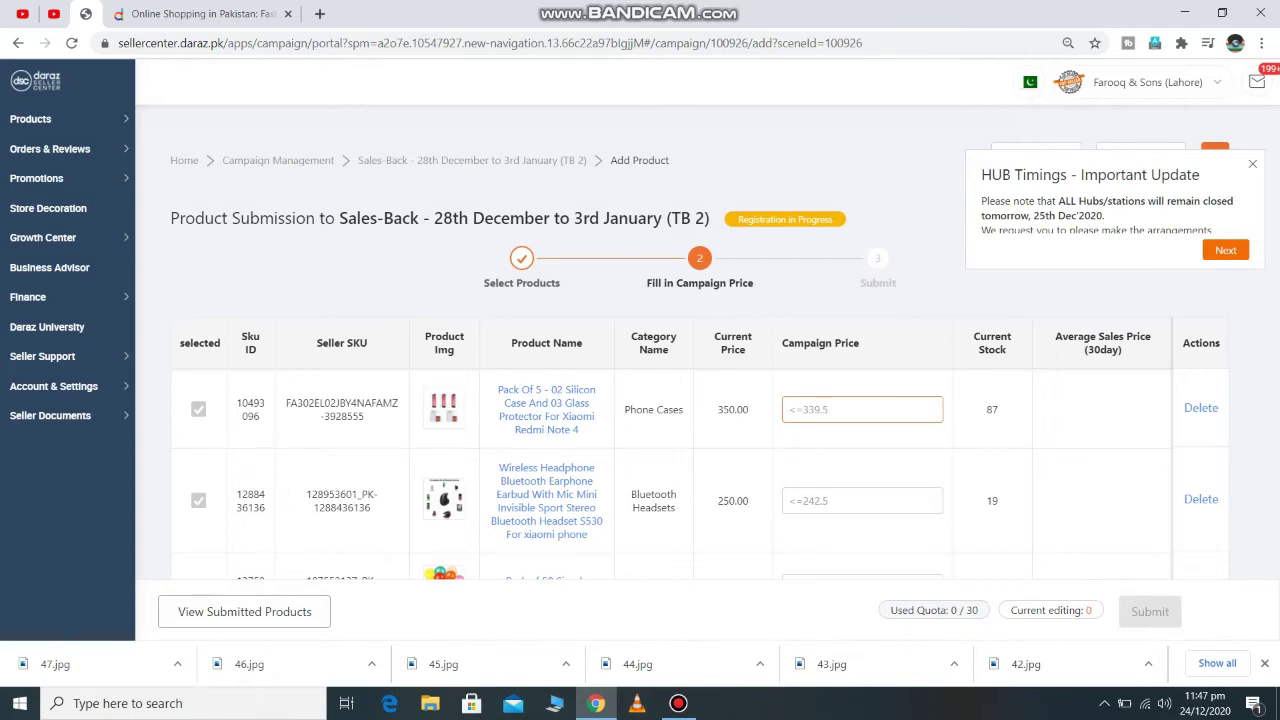
# - Set campaign prices of 335 for the Redmi Note 4 case pack and 240 each for the headphone and balloons, and submit the products
pyautogui.write('335')
pyautogui.click(790, 500)
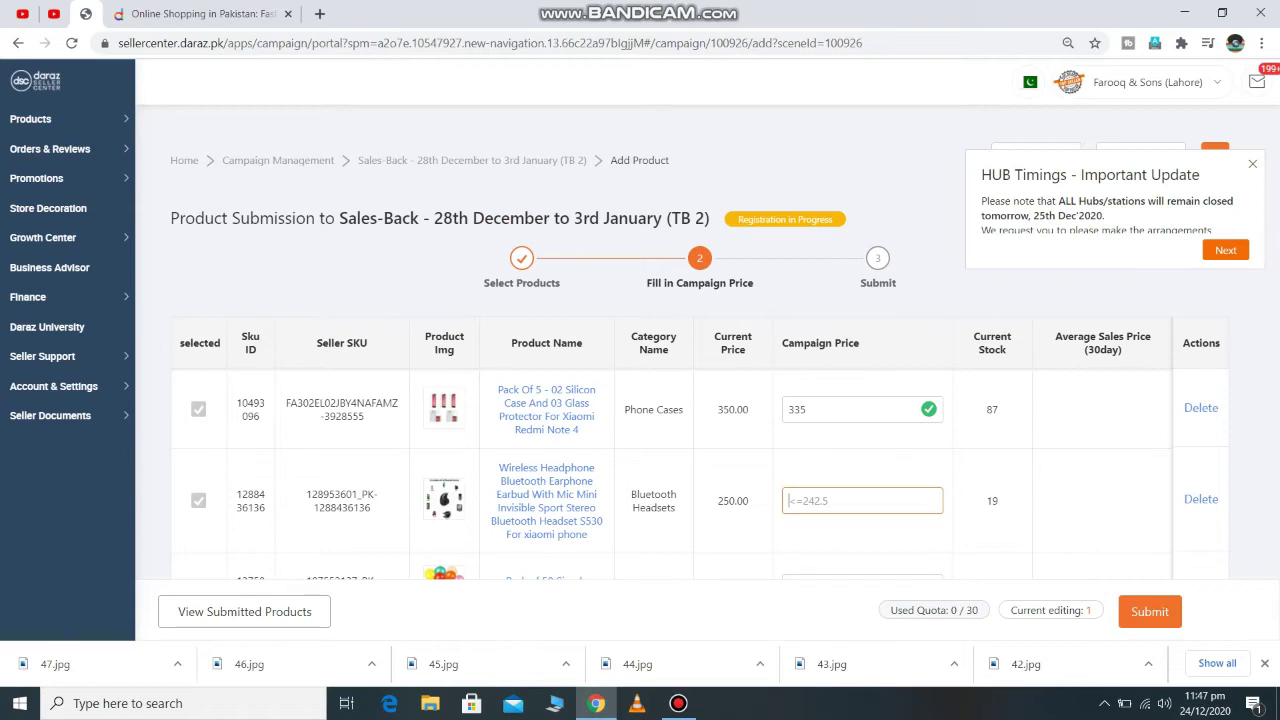
pyautogui.write('340')
pyautogui.press('BackSpace')
pyautogui.press('BackSpace')
pyautogui.press('BackSpace')
pyautogui.write('240')
pyautogui.press('Tab')
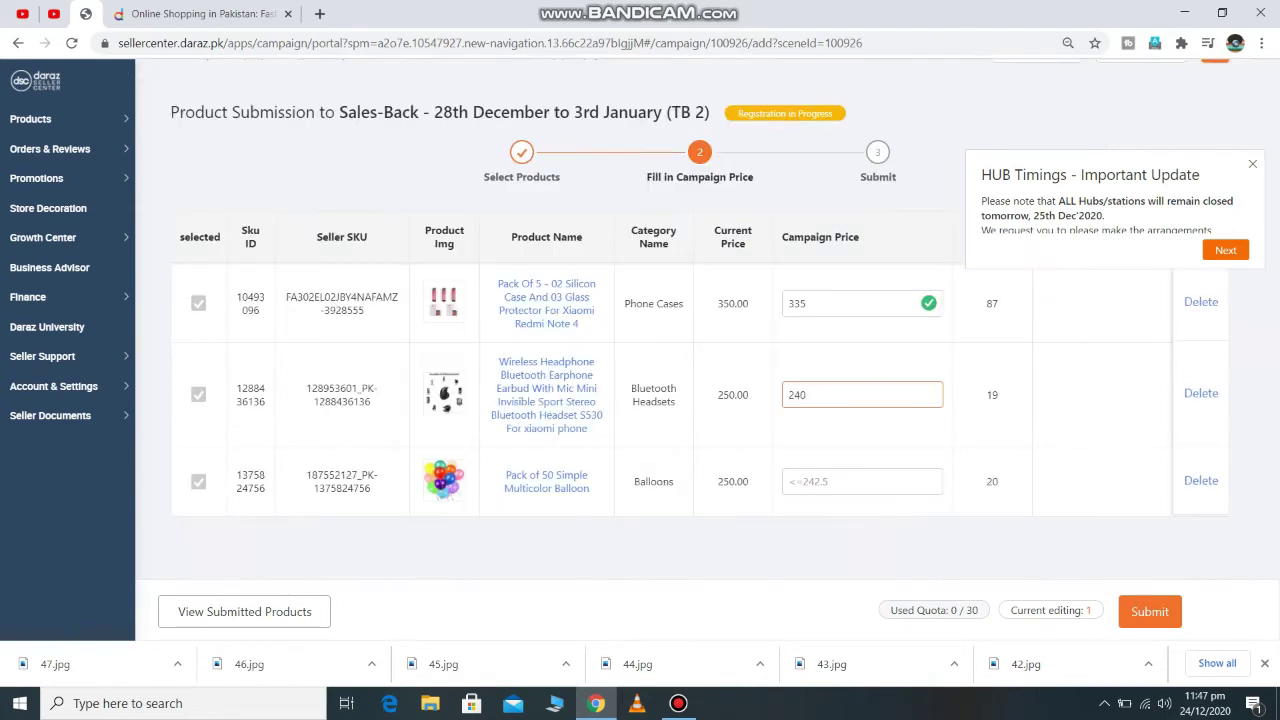
pyautogui.write('240')
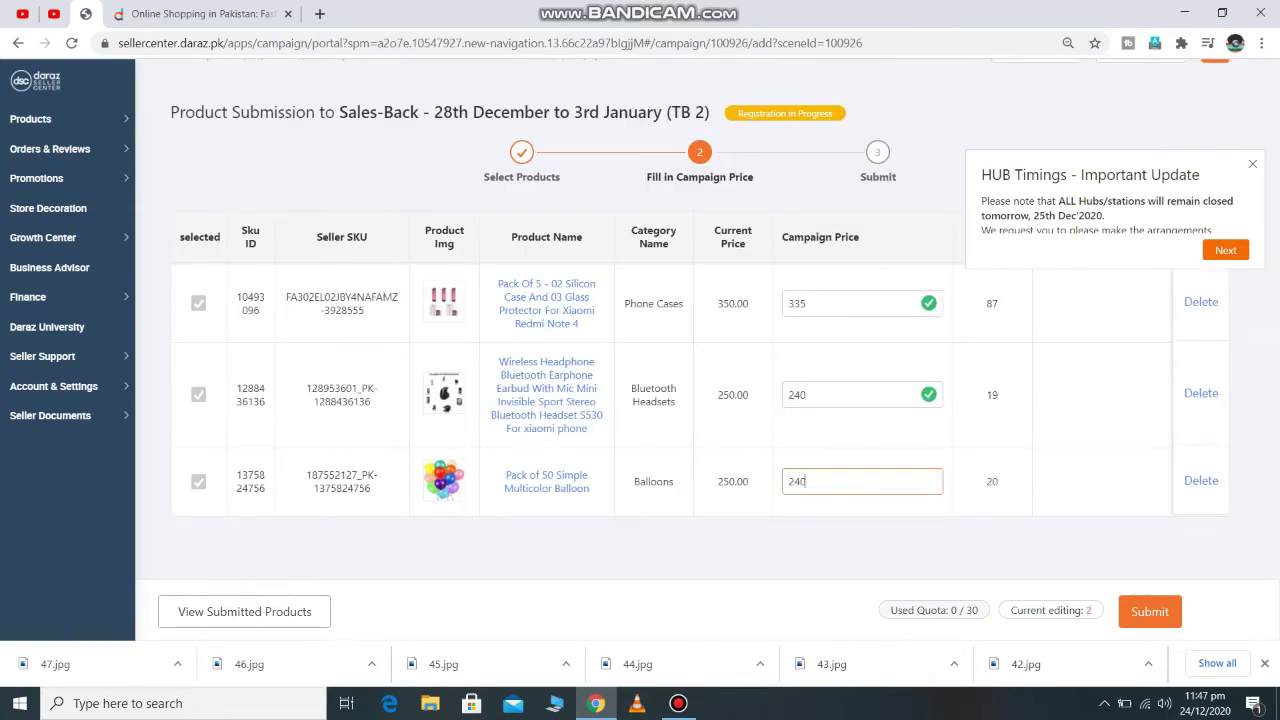
pyautogui.click(1149, 611)
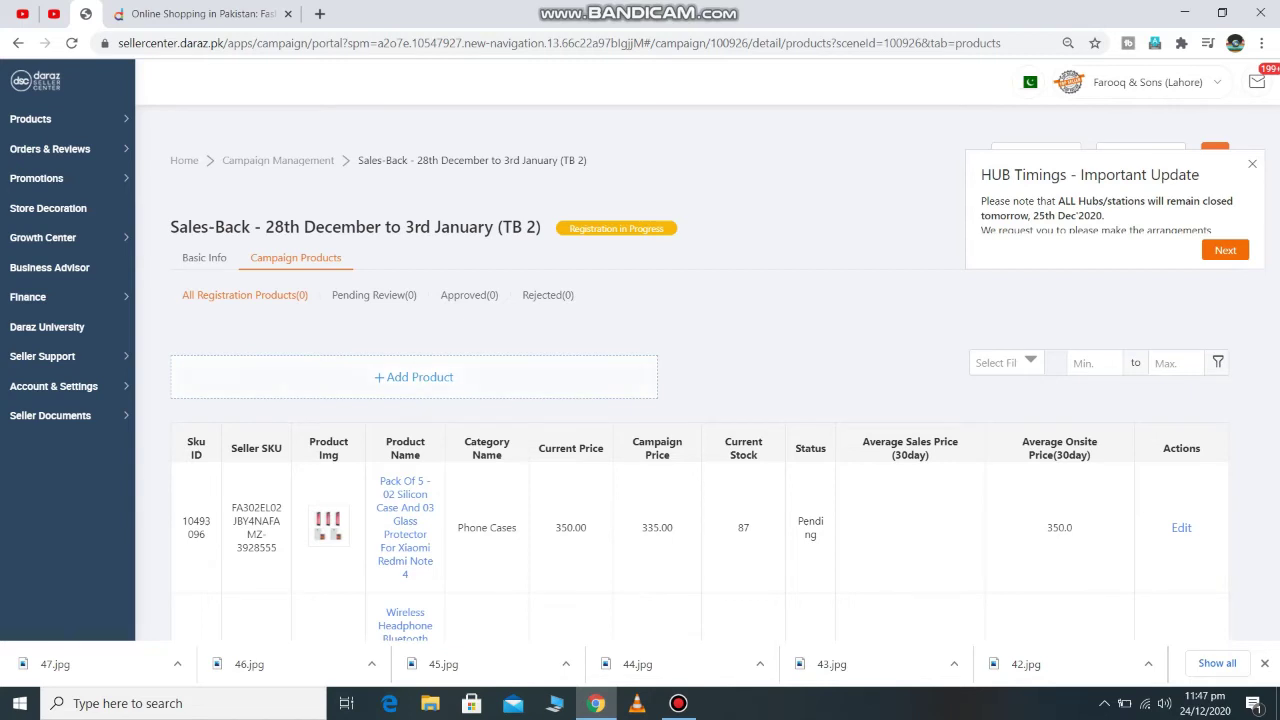
# - Check the products registered in the Sales-Back campaign and reopen its product submission page
pyautogui.scroll(-3, 680, 400)
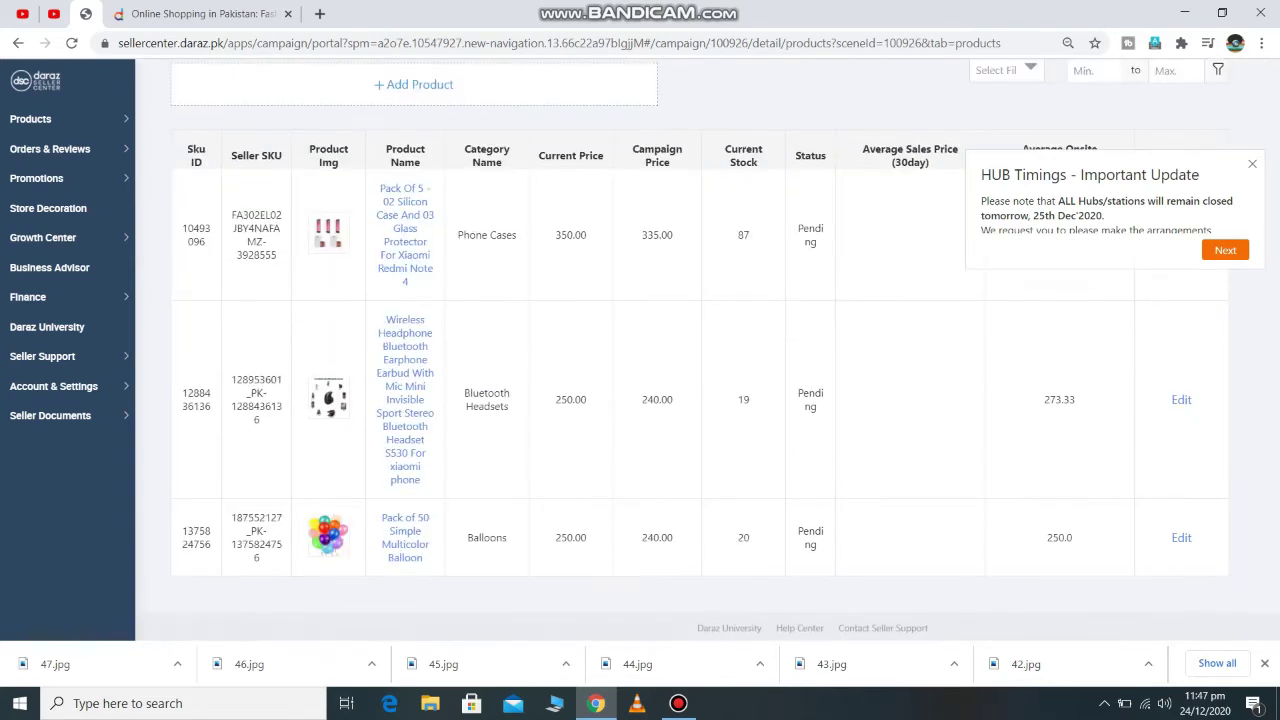
pyautogui.scroll(3, 680, 400)
pyautogui.click(414, 374)
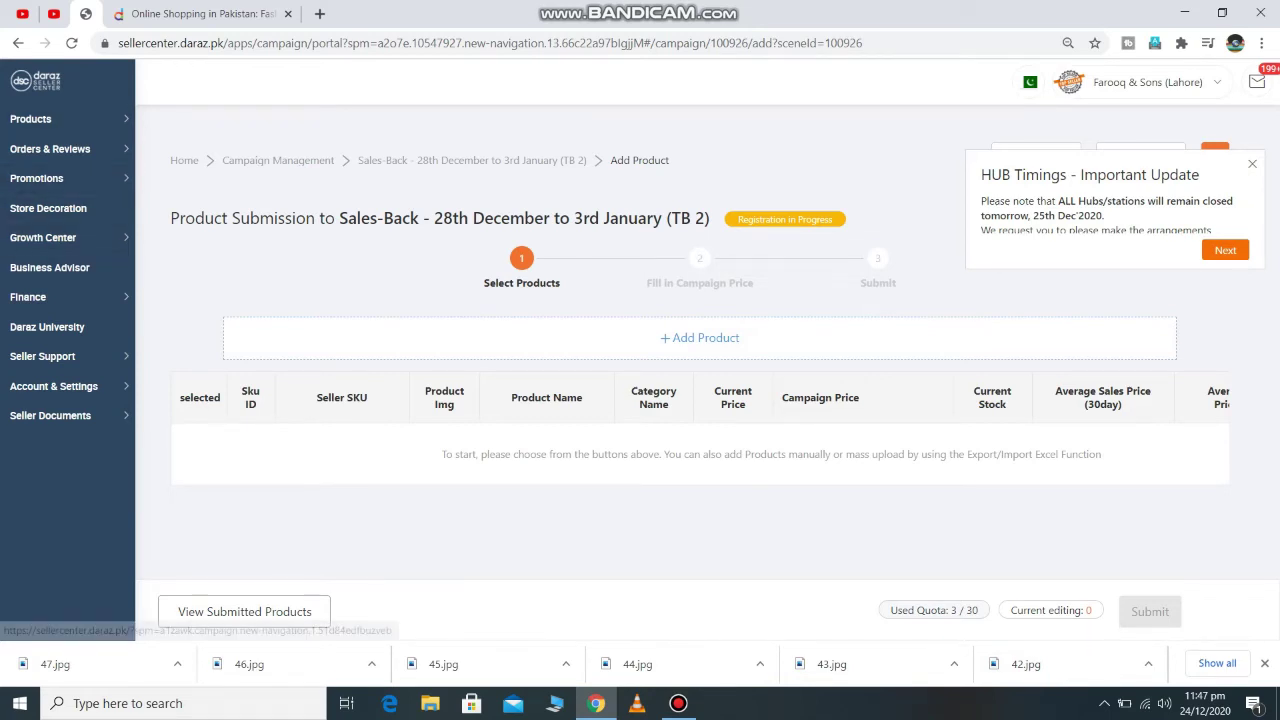
# - Return to the dashboard, close the FBD announcement and open the All Sellers - New Year's Sale campaign
pyautogui.click(35, 80)
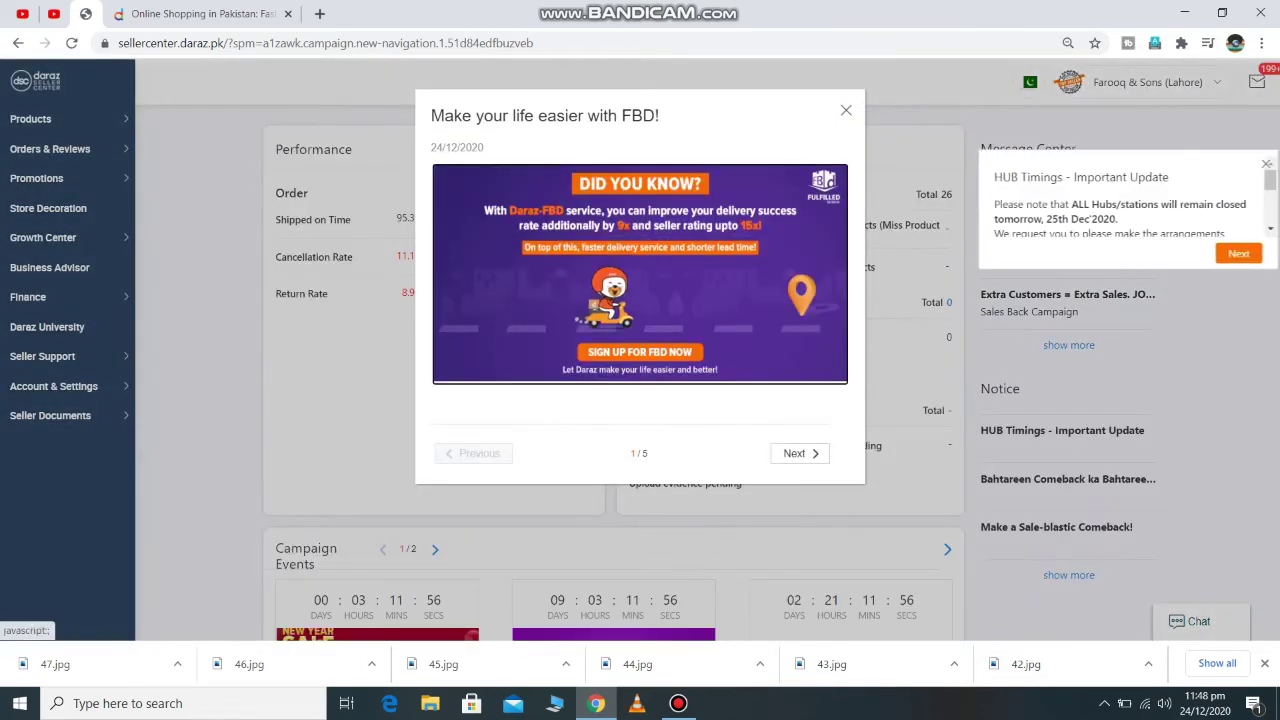
pyautogui.click(846, 110)
pyautogui.scroll(-5, 640, 350)
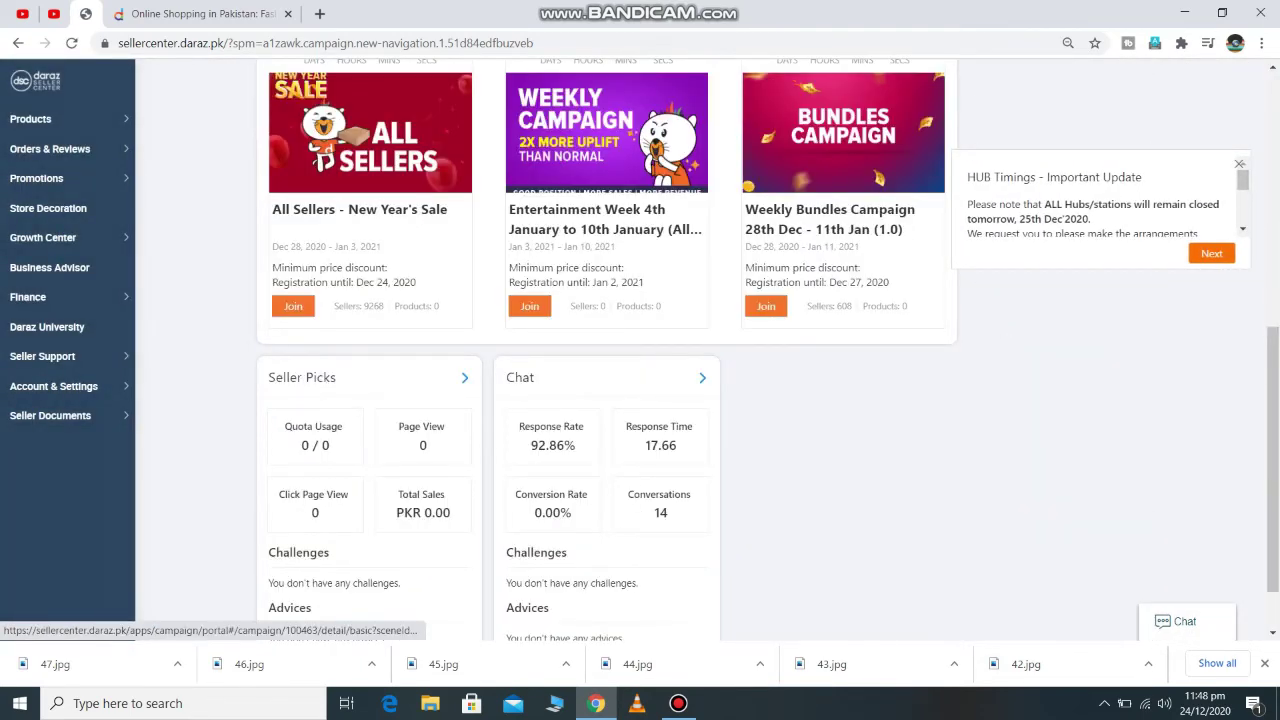
pyautogui.click(529, 306)
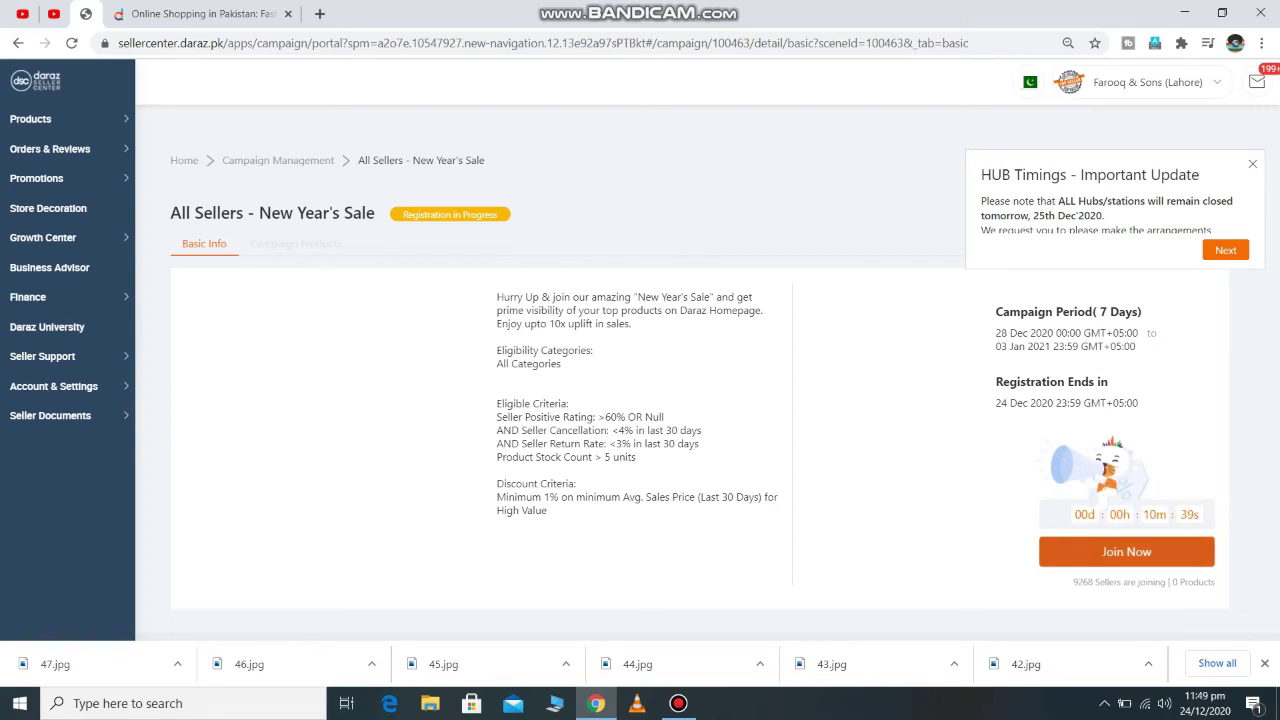
# - Join the New Year's Sale and add the Bright Fantasy Eau de Toilette Spray and the Rose Misk Noir Scent EDT 100ml
pyautogui.click(1126, 551)
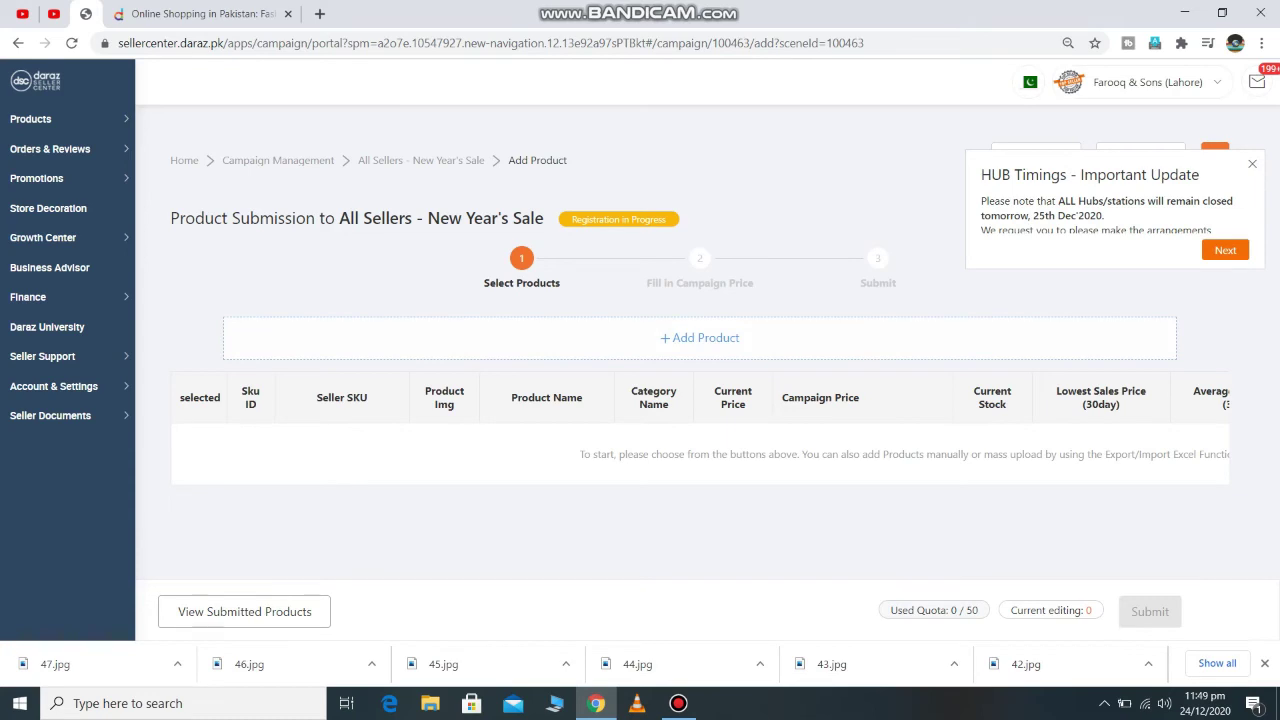
pyautogui.click(699, 338)
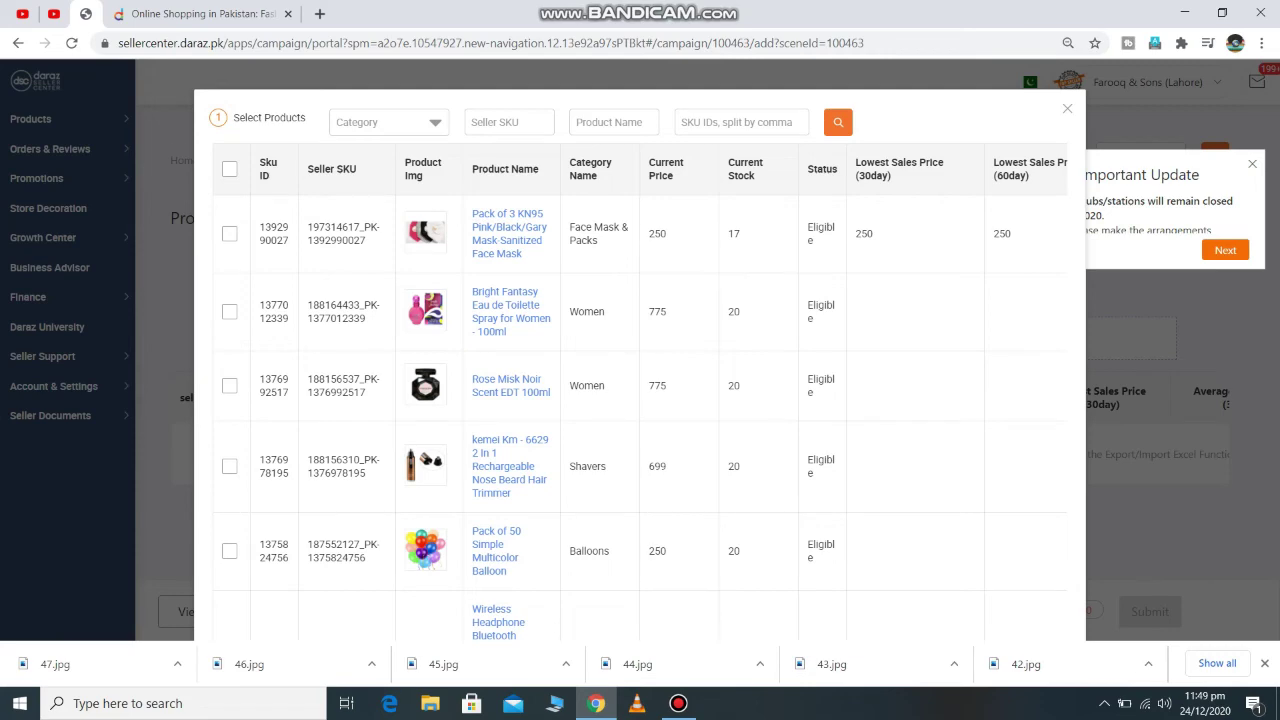
pyautogui.scroll(-5, 640, 400)
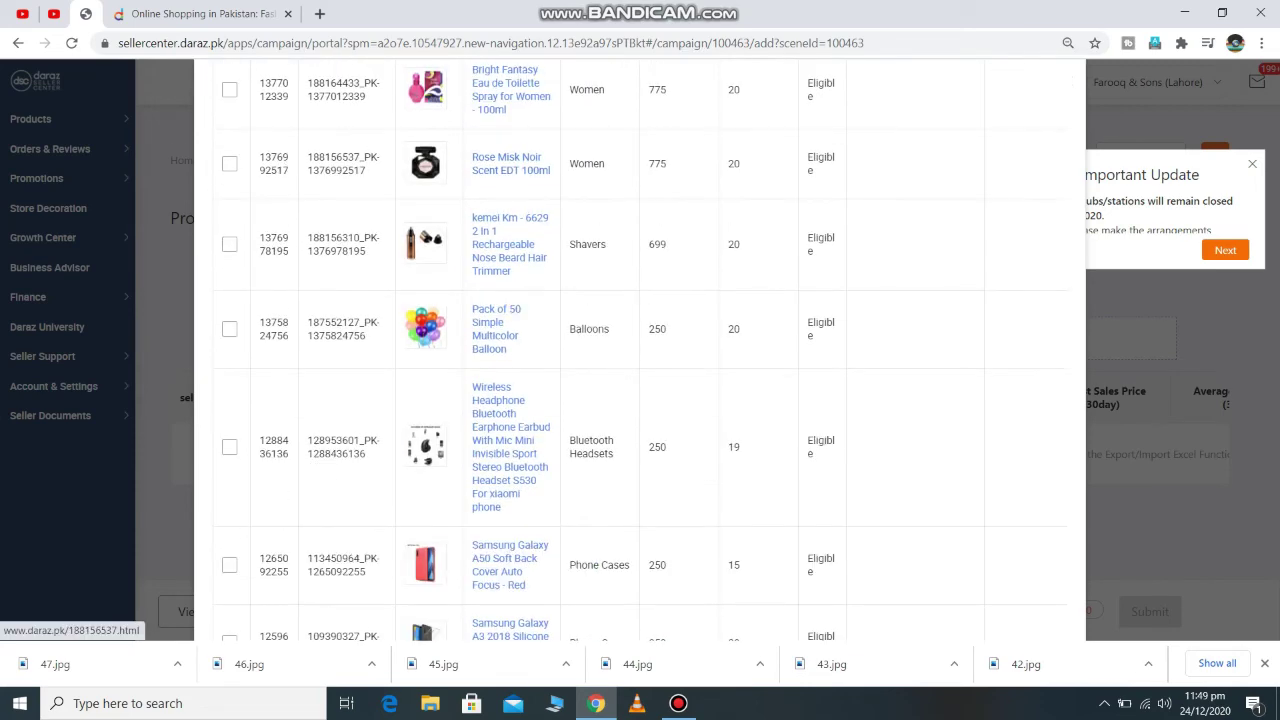
pyautogui.scroll(2, 640, 350)
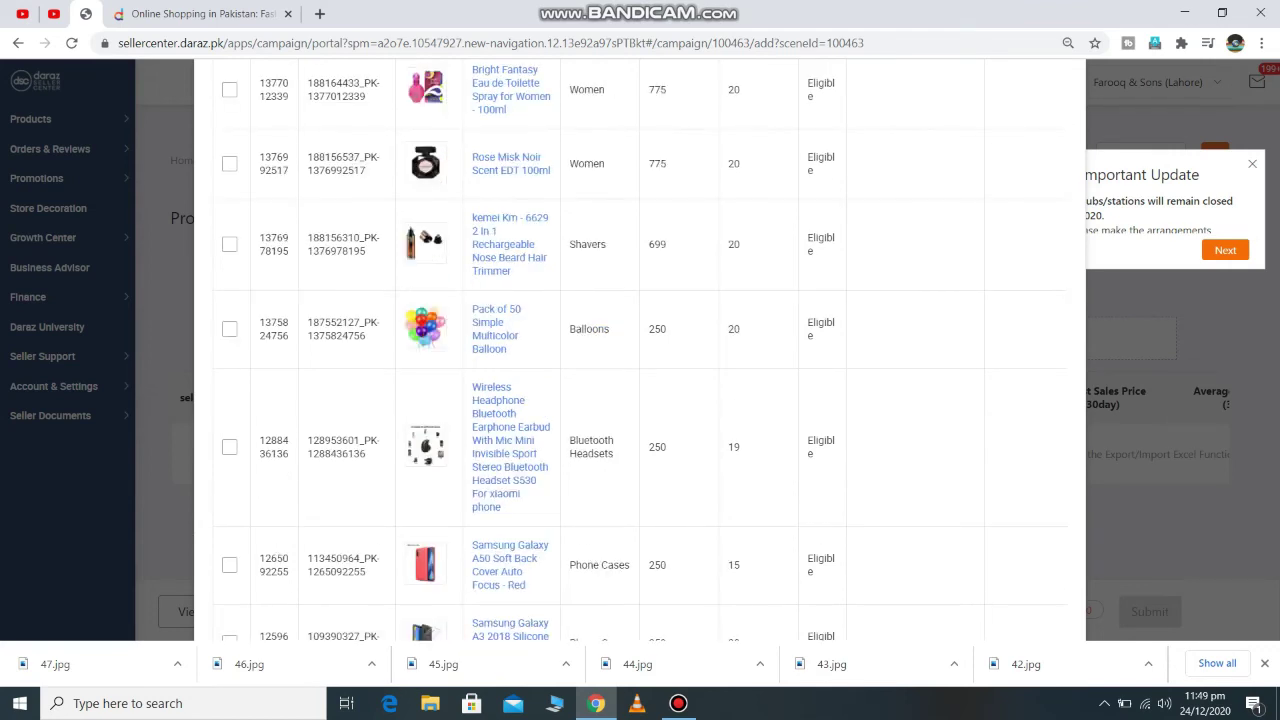
pyautogui.scroll(2, 640, 350)
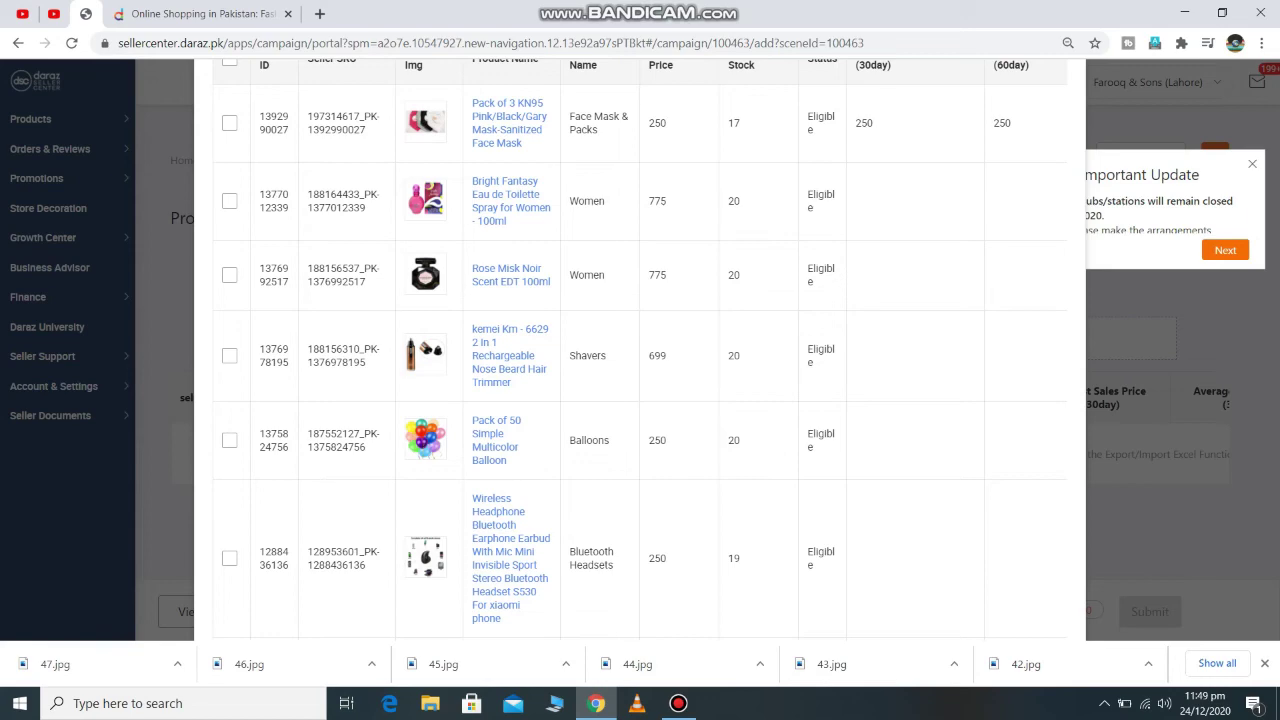
pyautogui.click(229, 201)
pyautogui.click(229, 275)
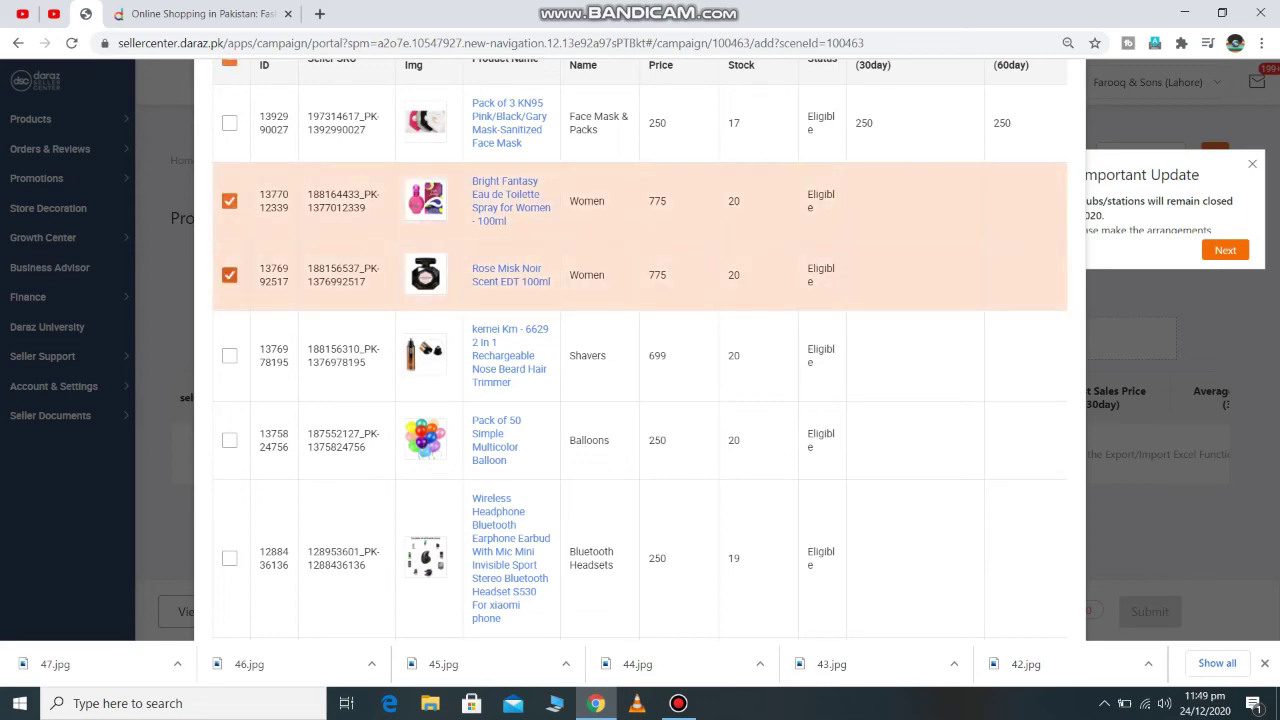
pyautogui.scroll(-5, 640, 400)
pyautogui.click(1034, 583)
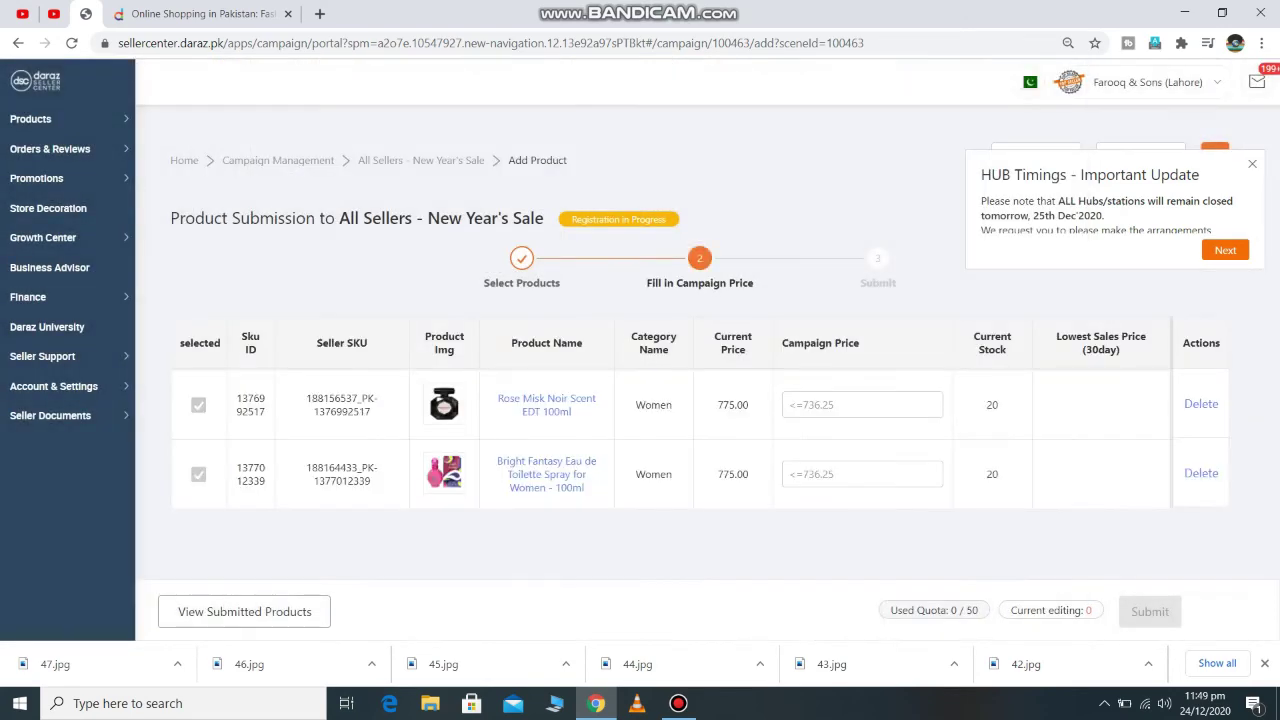
# - Set the campaign price of both perfumes to 735 and submit them to the New Year's Sale
pyautogui.click(861, 404)
pyautogui.write('735')
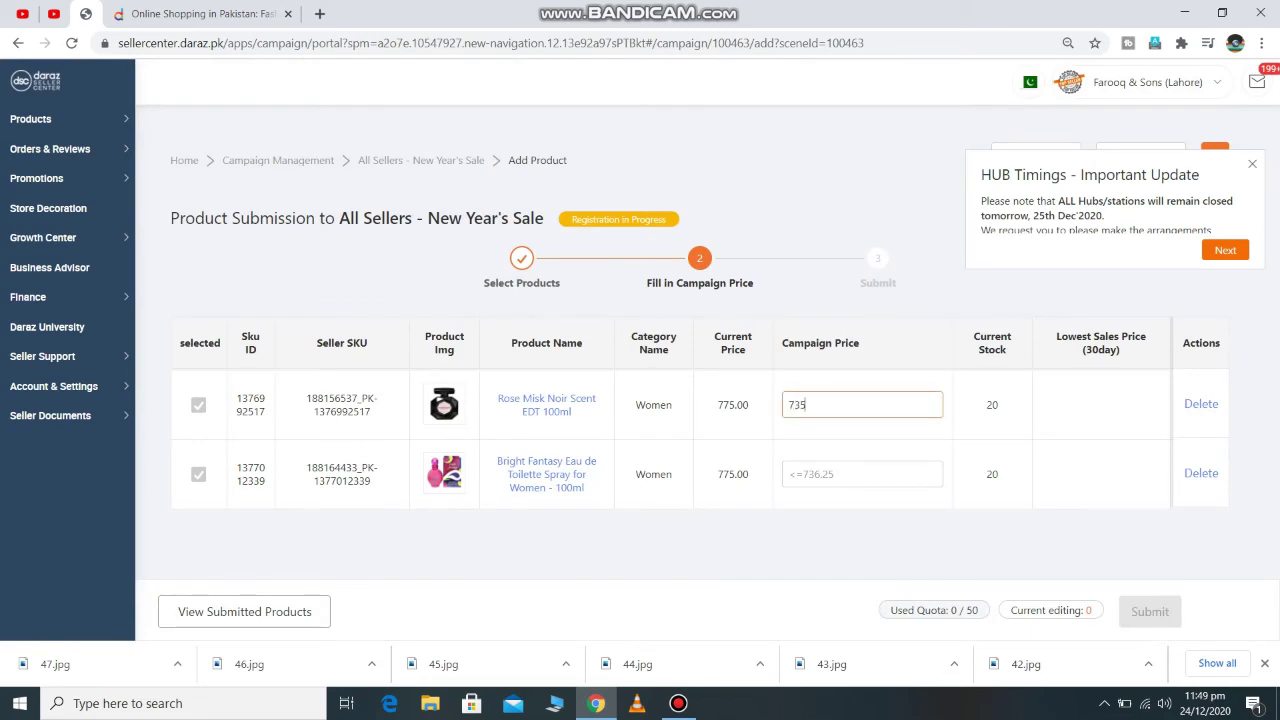
pyautogui.click(861, 473)
pyautogui.write('735')
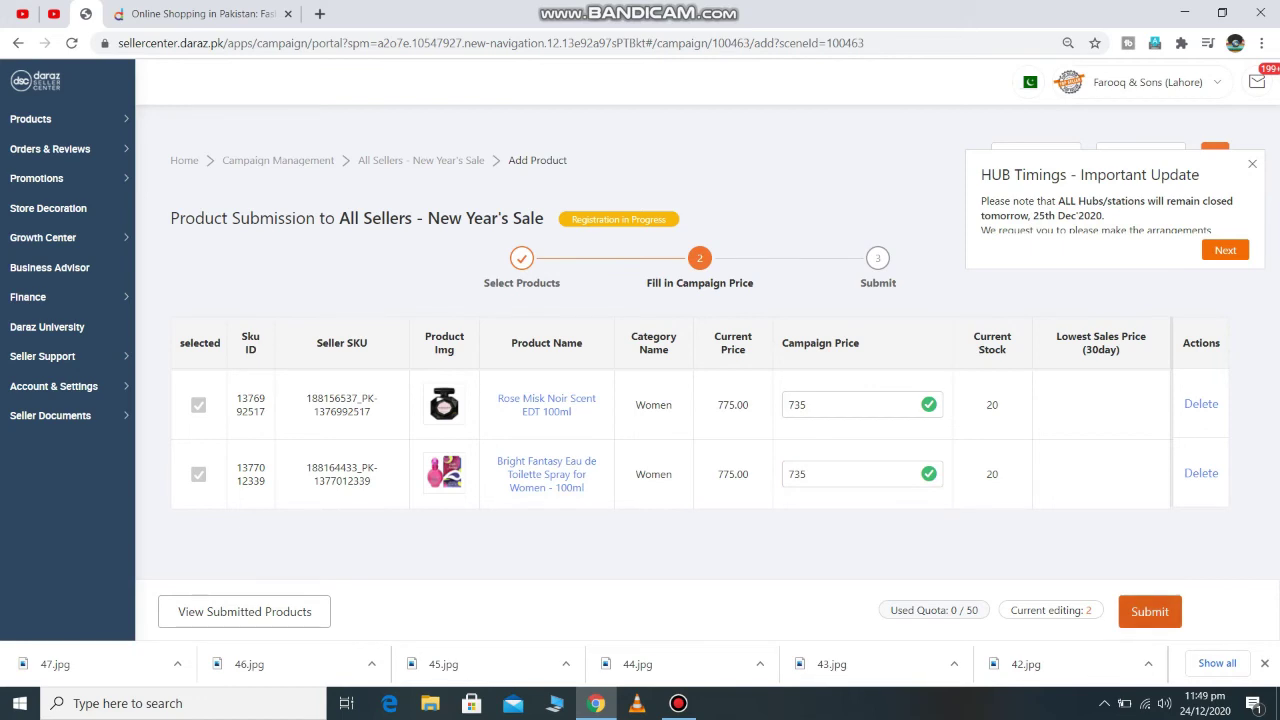
pyautogui.click(1150, 611)
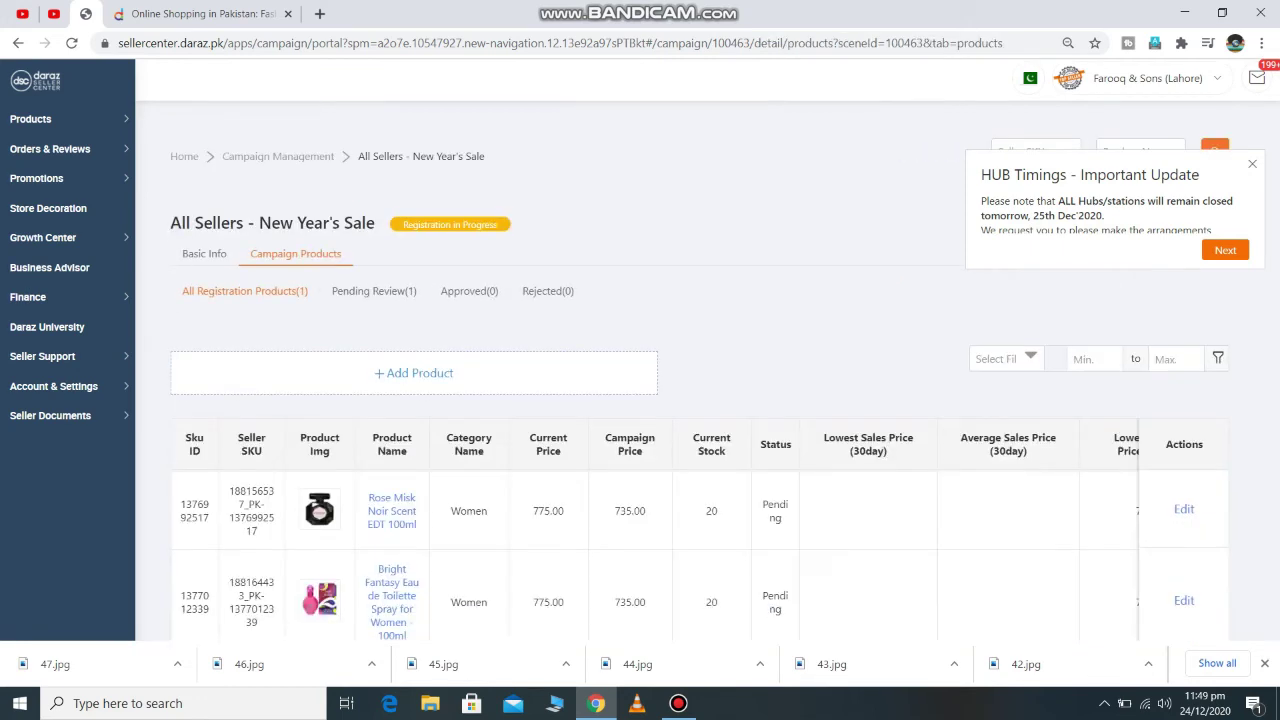
# - Review the products registered in the New Year's Sale, including their campaign prices and review status
pyautogui.scroll(-1, 708, 349)
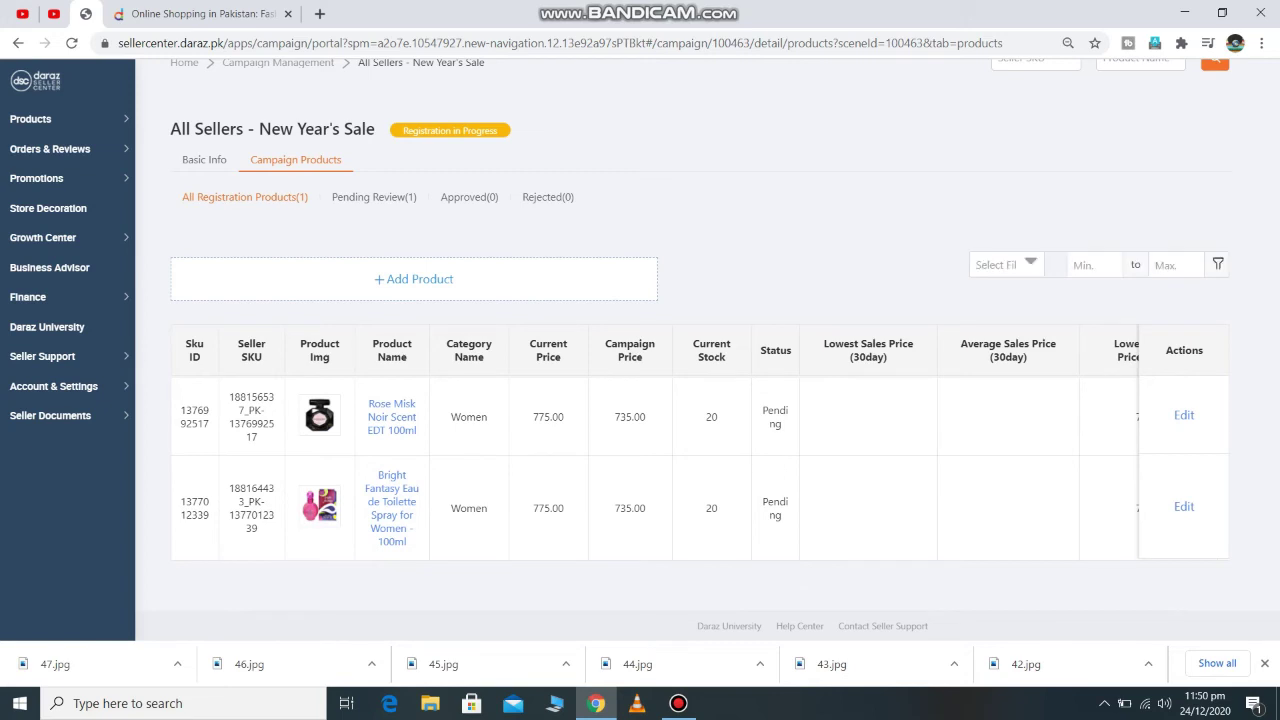
pyautogui.scroll(1, 708, 349)
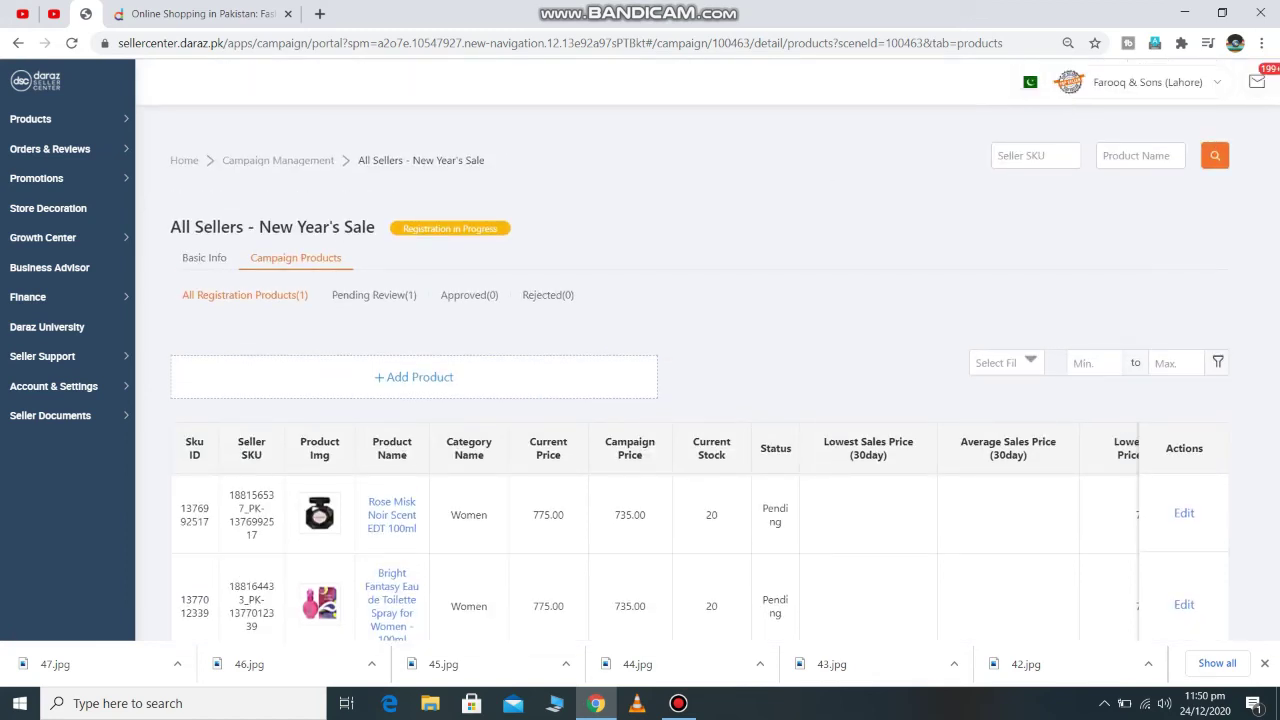
pyautogui.scroll(-1, 708, 349)
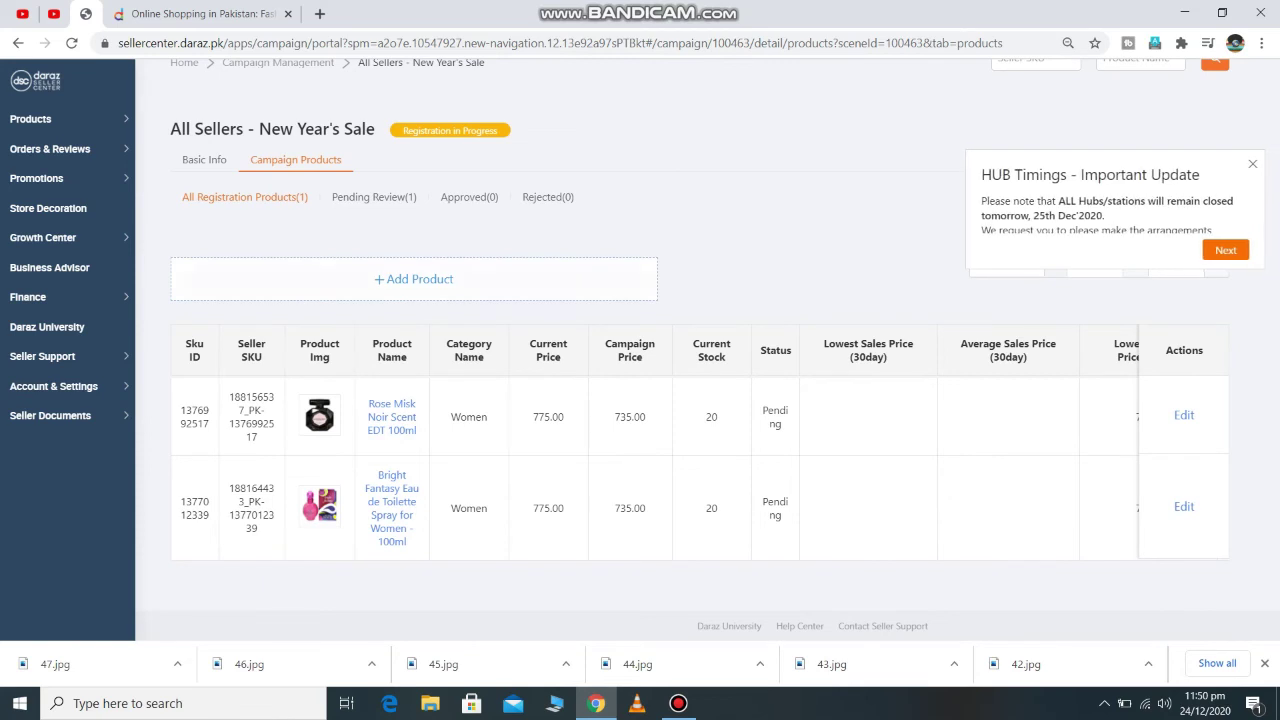
# - Return to the dashboard, dismiss the FBD announcement and HUB Timings notice, and view the campaign events
pyautogui.click(35, 80)
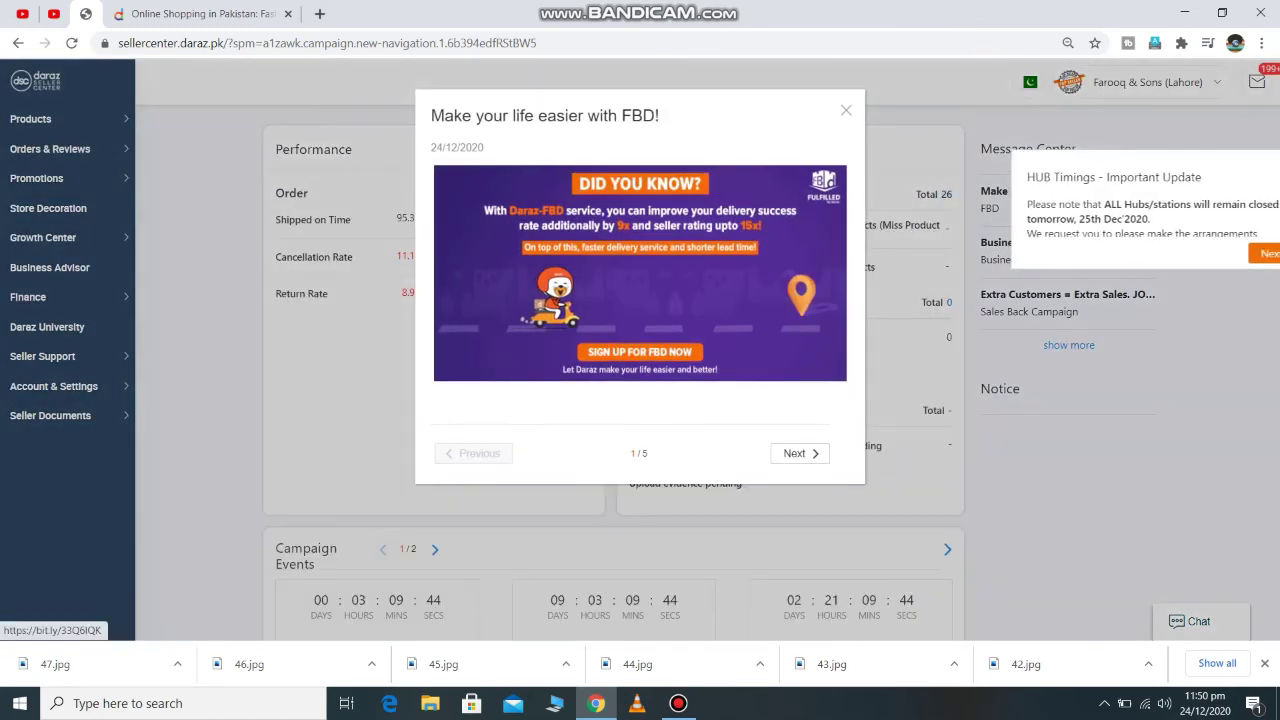
pyautogui.press('Escape')
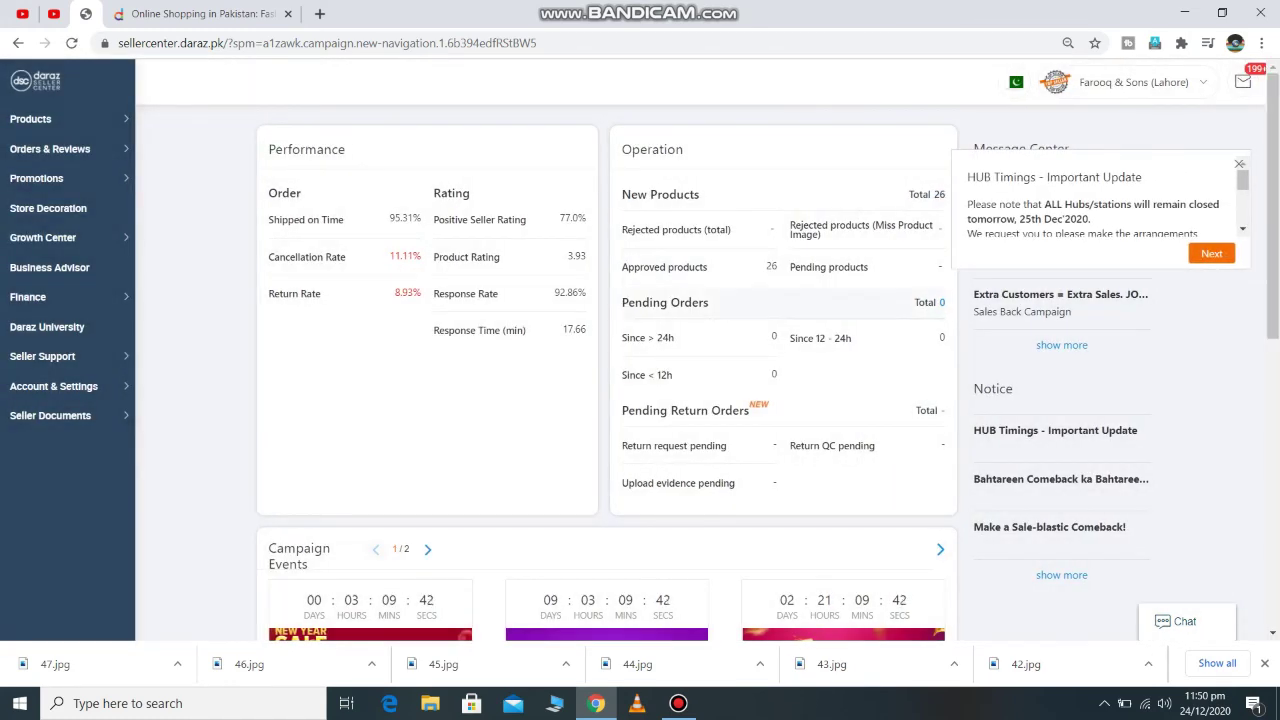
pyautogui.scroll(-2, 607, 400)
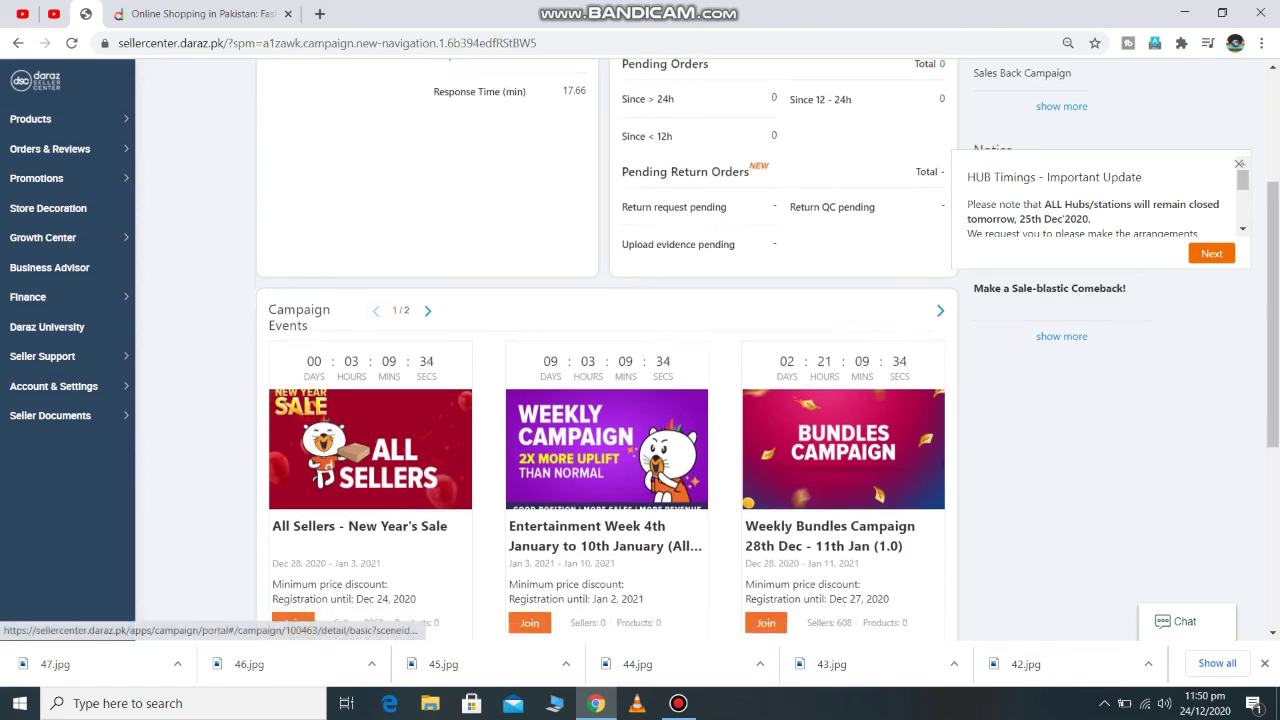
pyautogui.scroll(-3, 315, 430)
pyautogui.scroll(1, 315, 430)
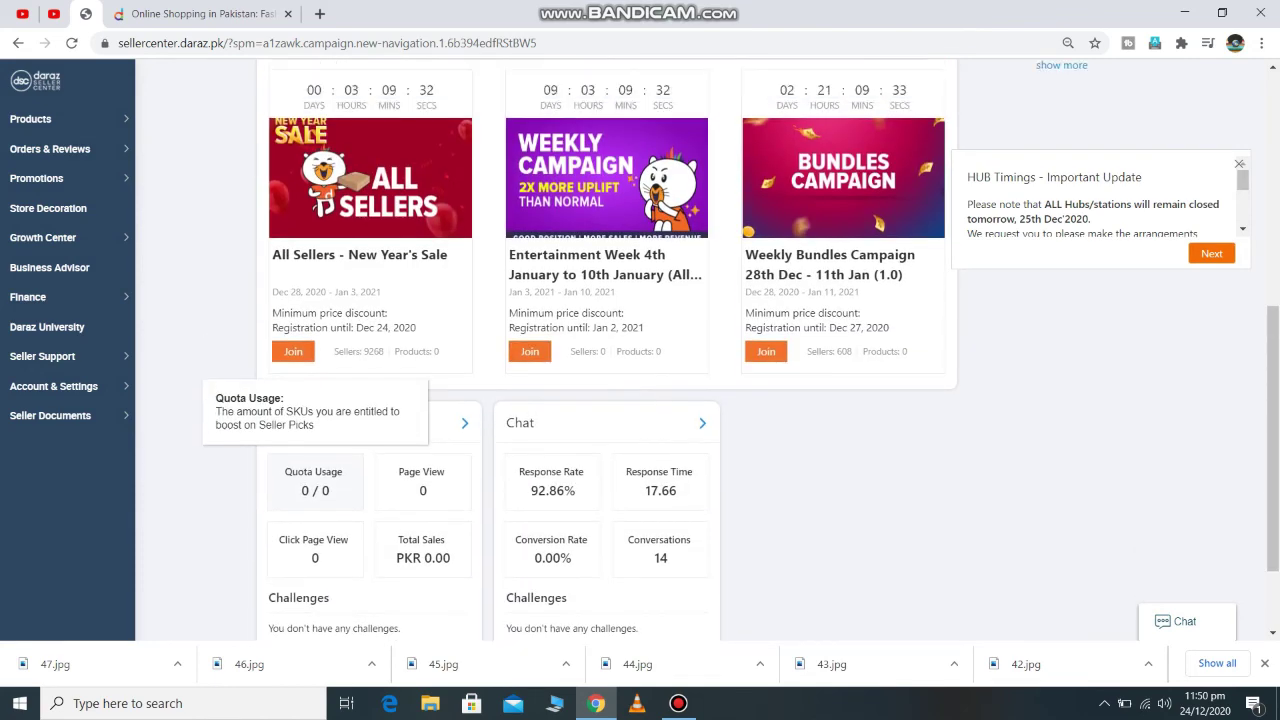
pyautogui.scroll(1, 315, 430)
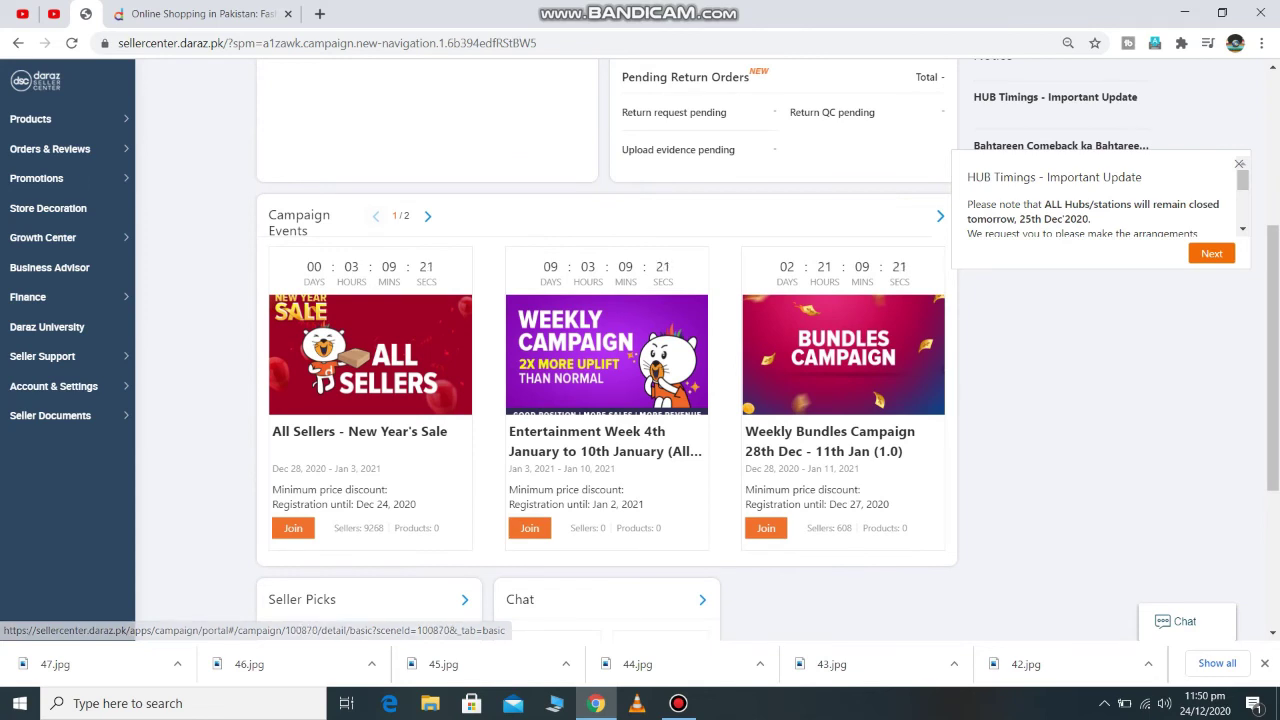
pyautogui.click(1239, 163)
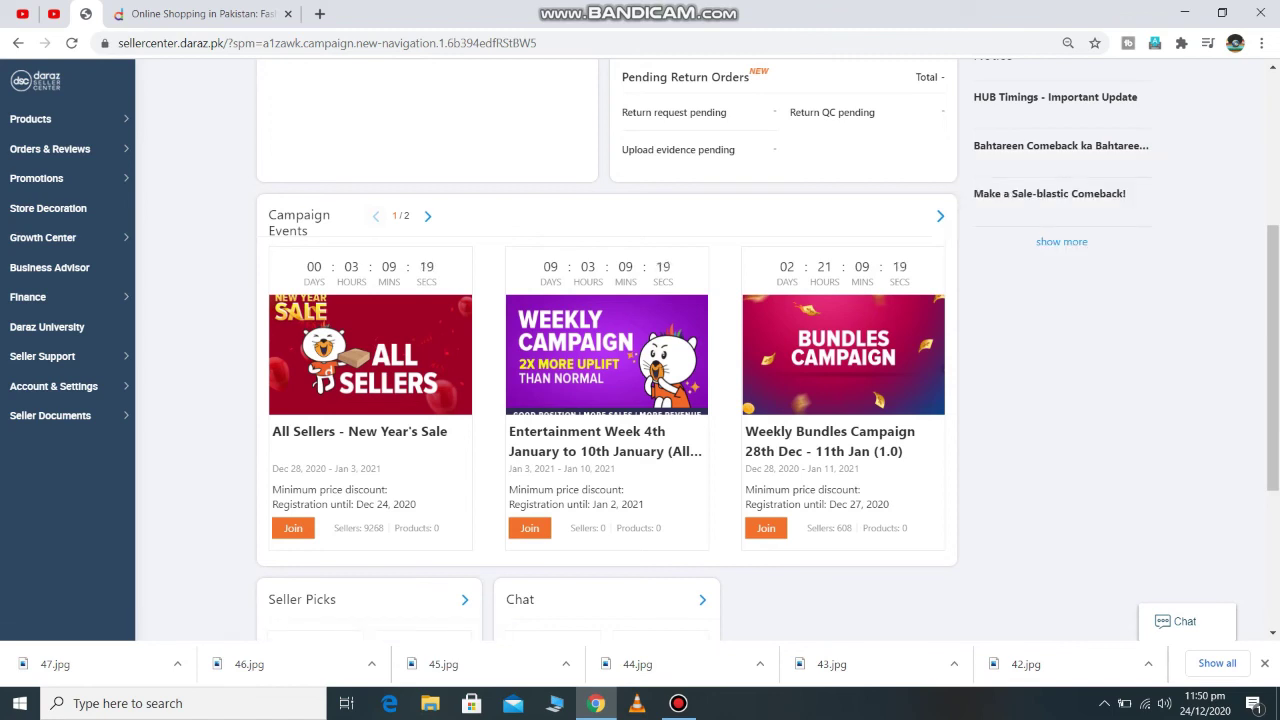